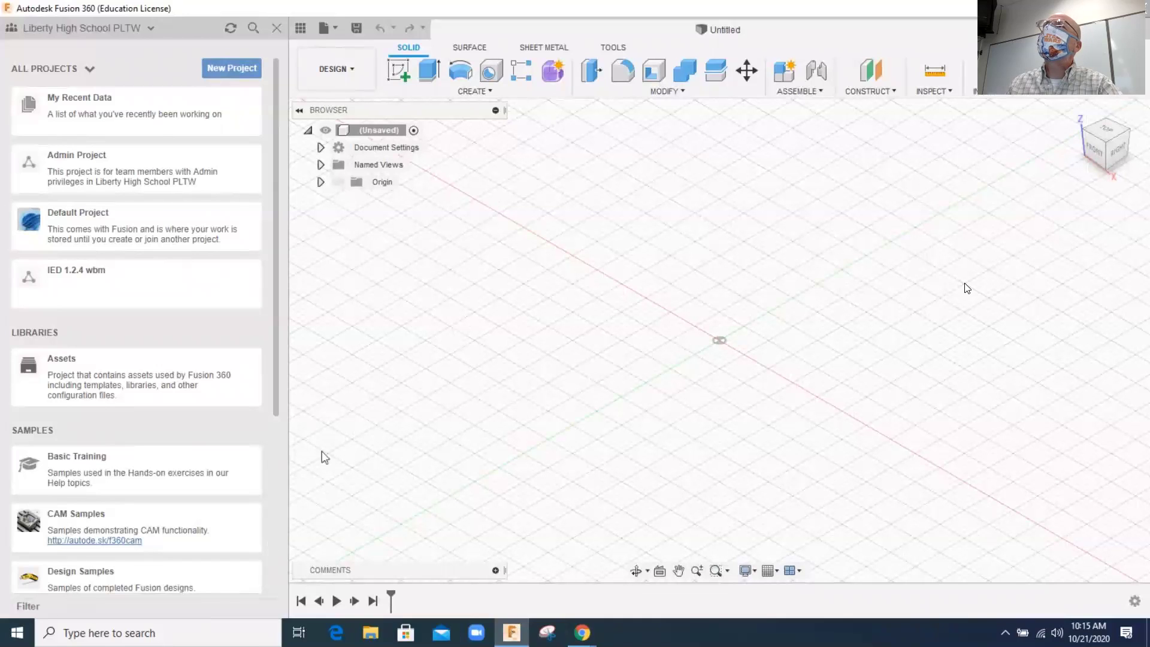
- Create a new project named IED 1.2.5 wbm
{"action": "left_click", "coordinate": [224, 67]}
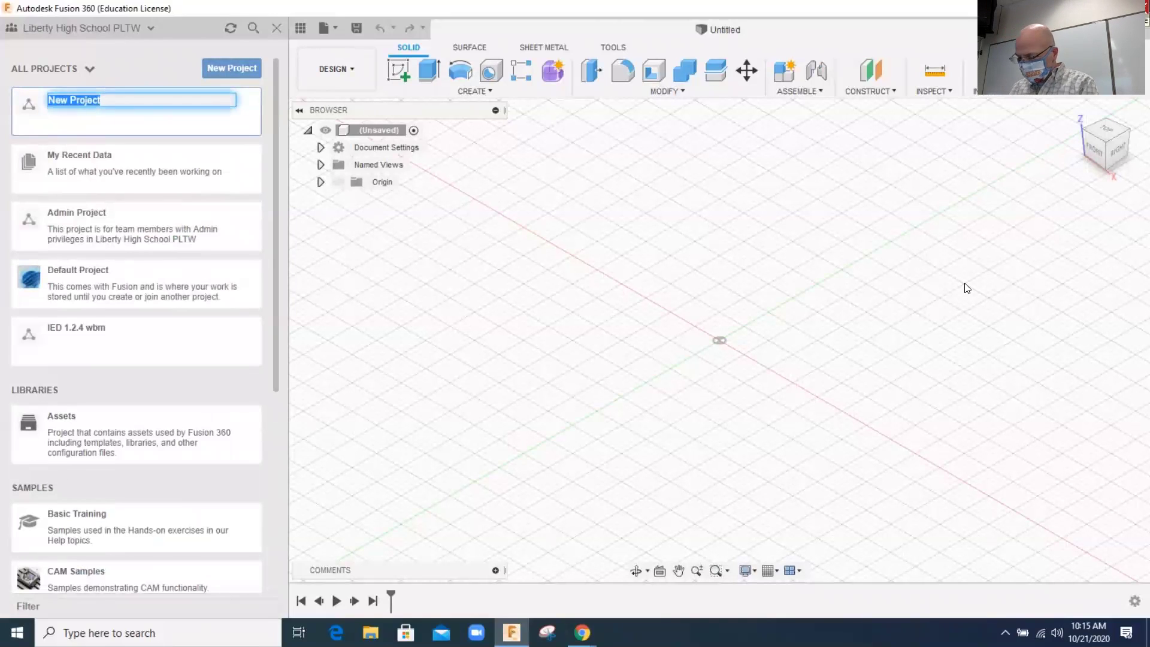
{"action": "type", "text": "IED"}
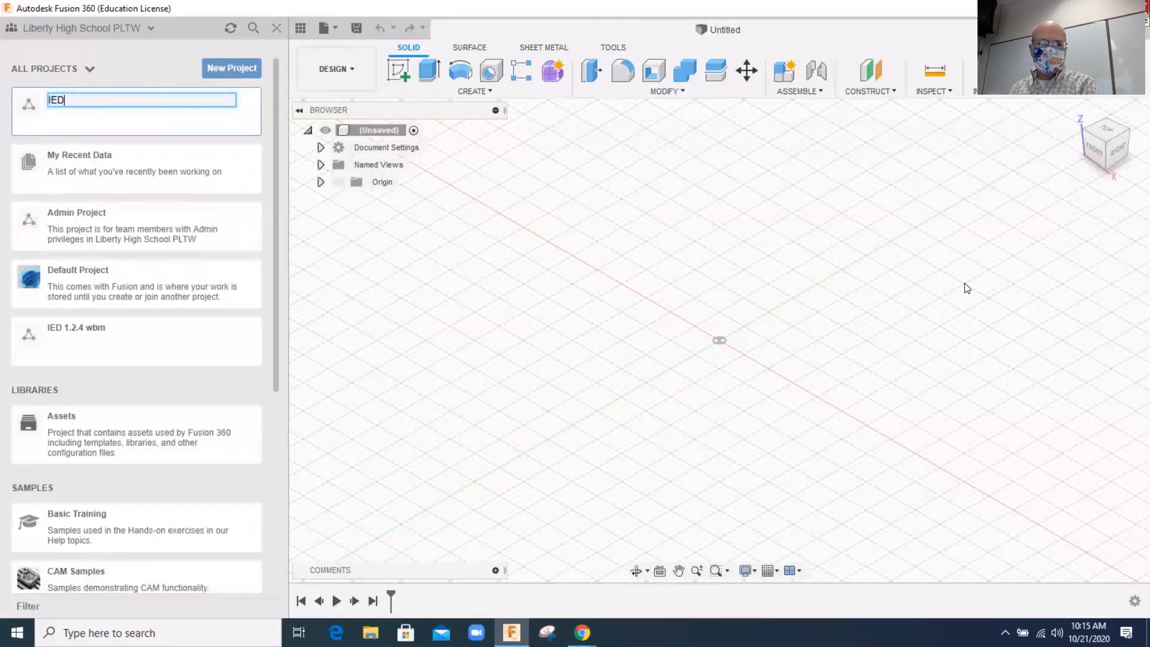
{"action": "type", "text": " 1"}
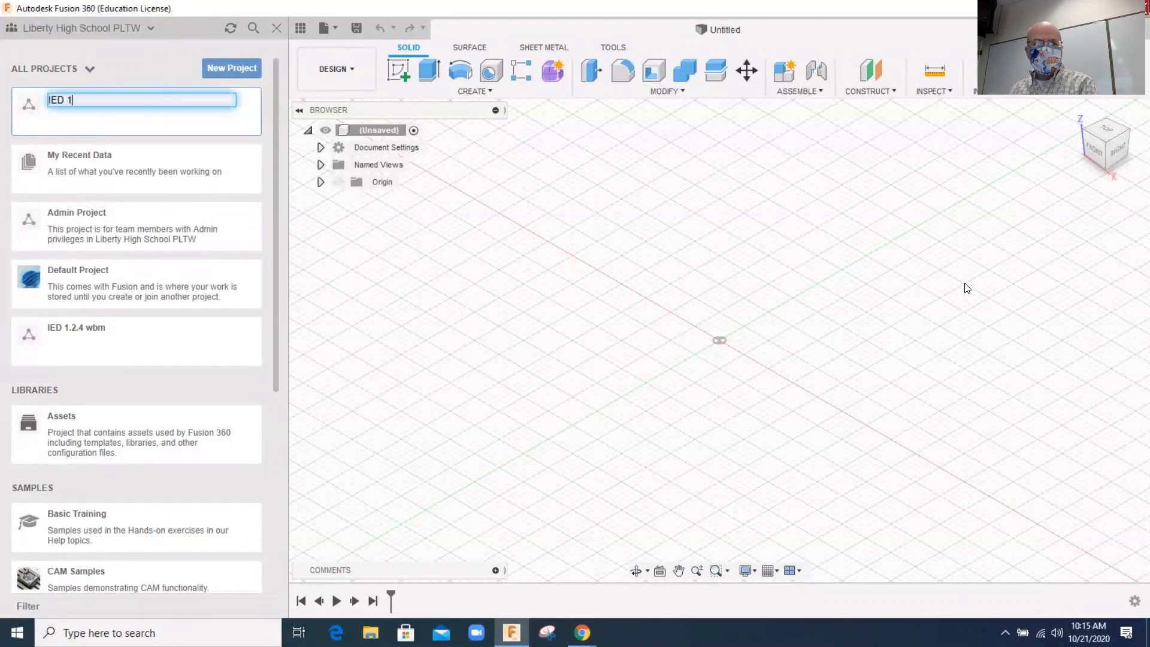
{"action": "type", "text": ".2.5"}
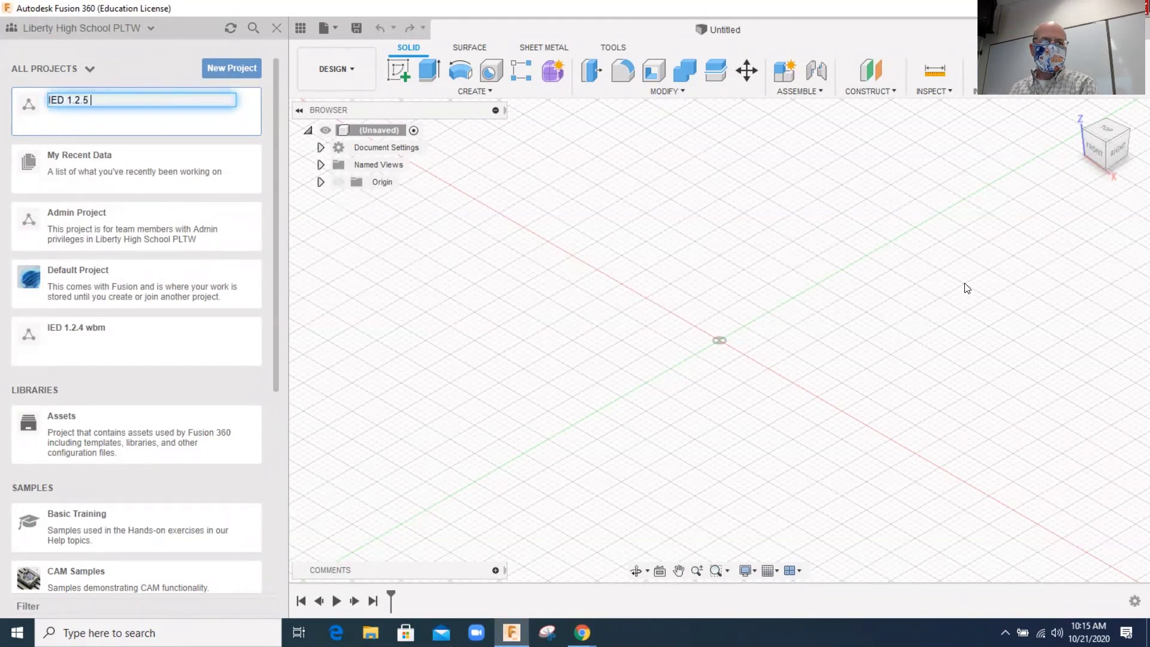
{"action": "type", "text": " wb"}
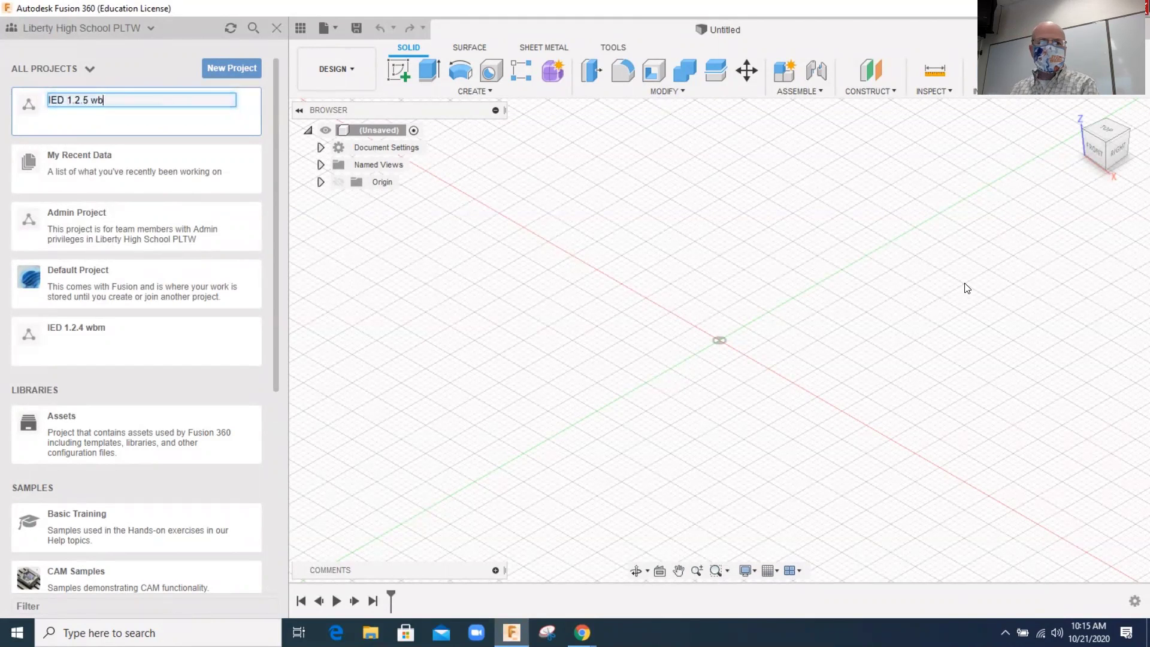
{"action": "type", "text": "m pd"}
{"action": "key", "text": "BackSpace"}
{"action": "key", "text": "BackSpace"}
{"action": "key", "text": "BackSpace"}
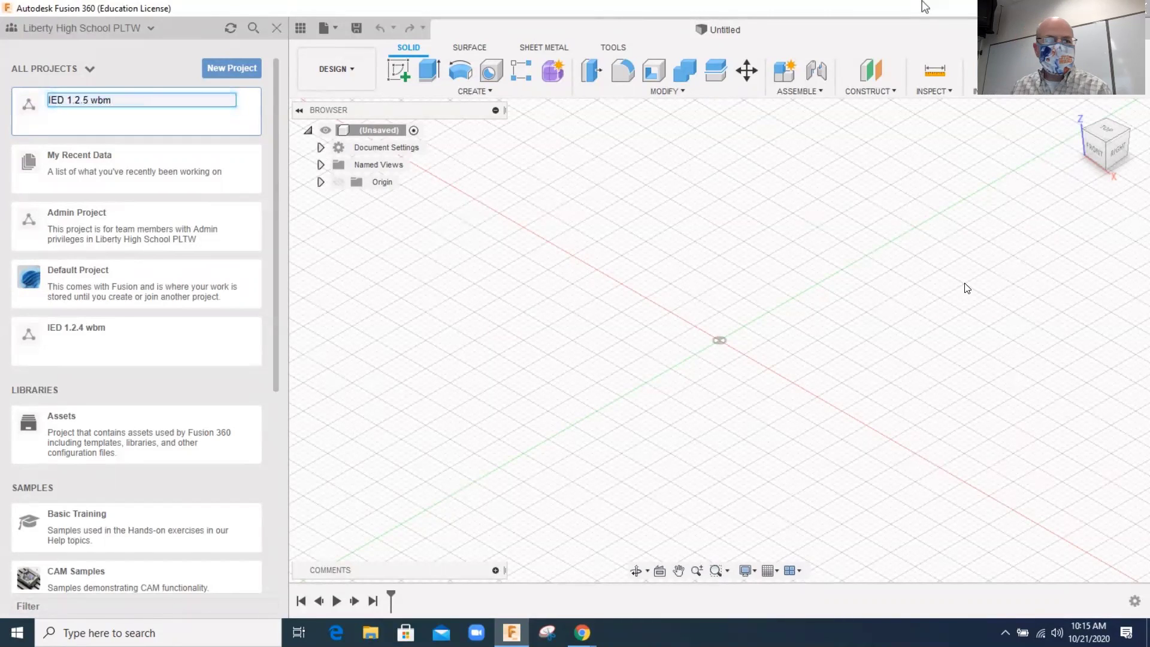
{"action": "key", "text": "Return"}
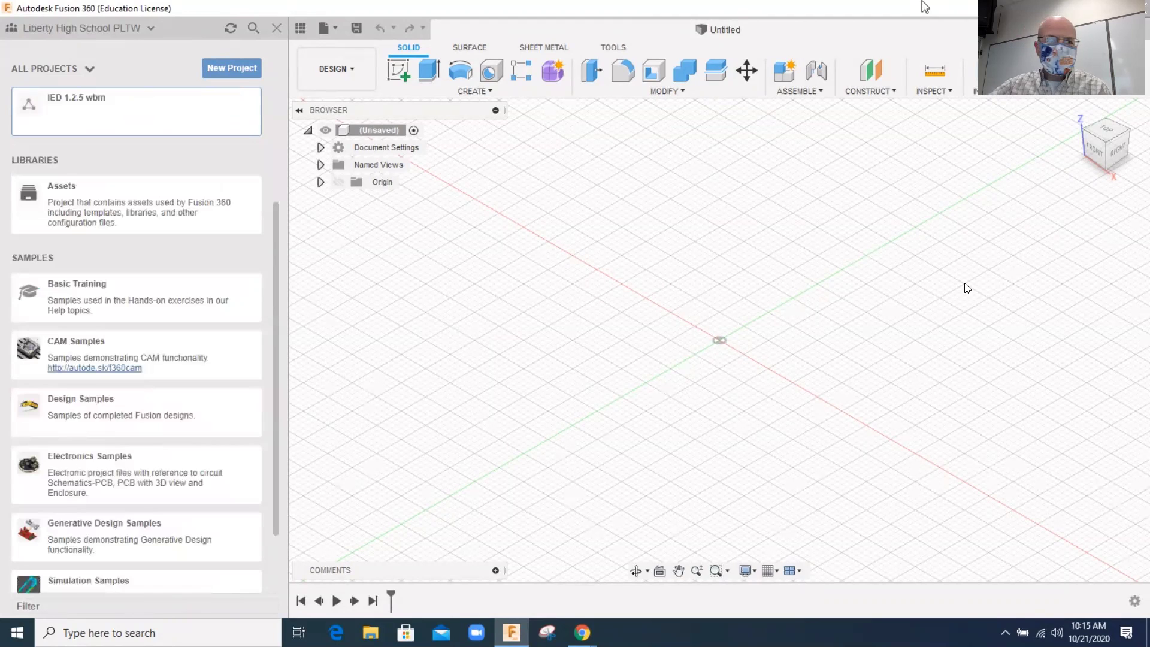
- In the IED 1.2.5 wbm project, create a folder named IED 1.2.5 wbm and open it
{"action": "left_click", "coordinate": [101, 113]}
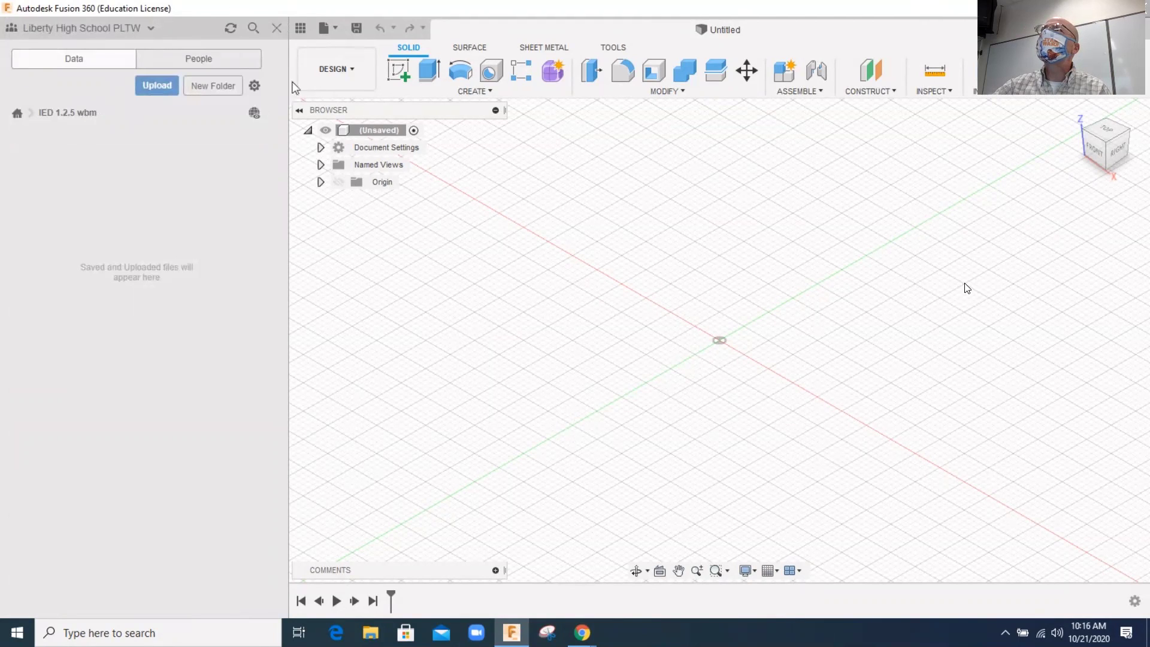
{"action": "left_click", "coordinate": [211, 86]}
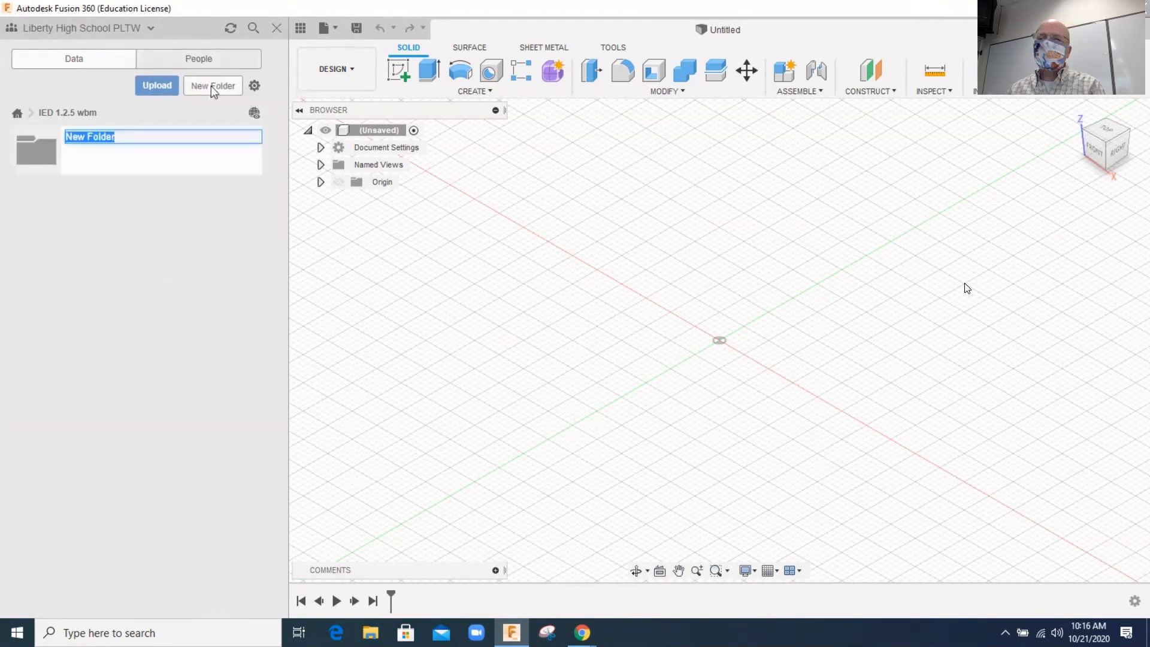
{"action": "type", "text": "I"}
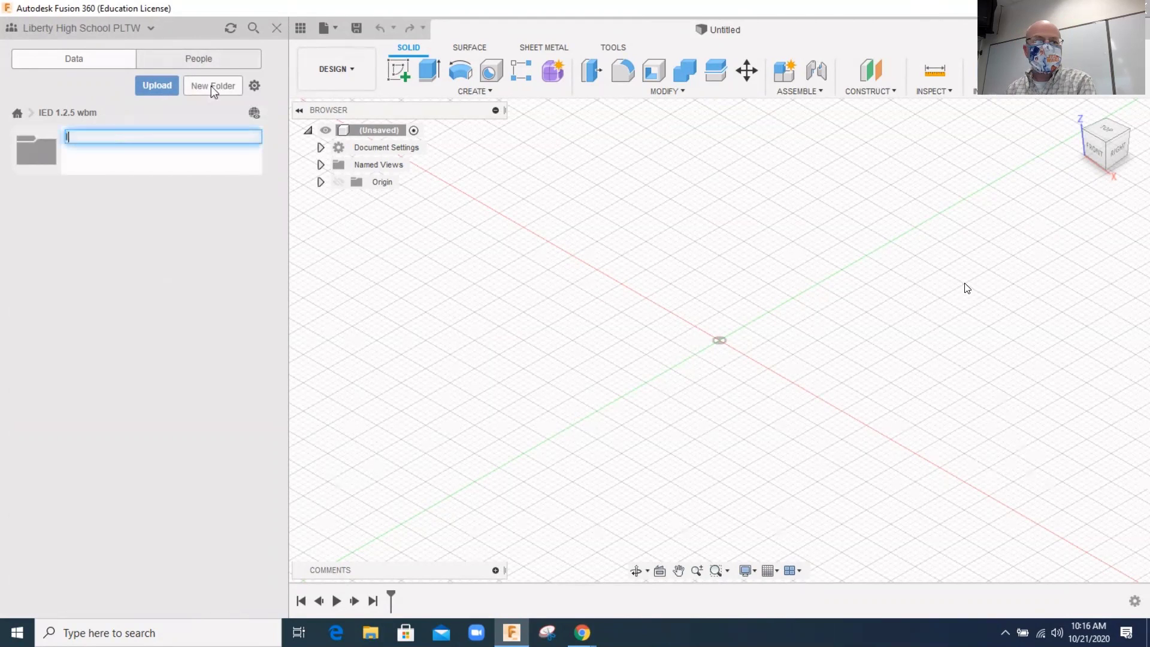
{"action": "type", "text": "ED 1.2.5 wbm"}
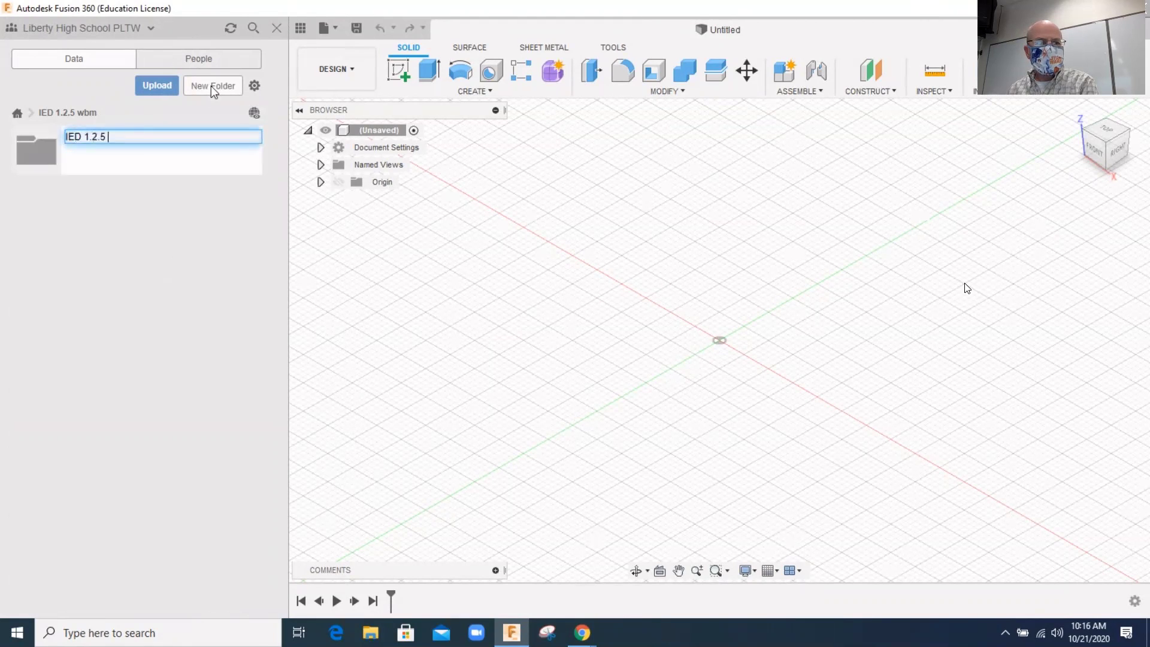
{"action": "key", "text": "Return"}
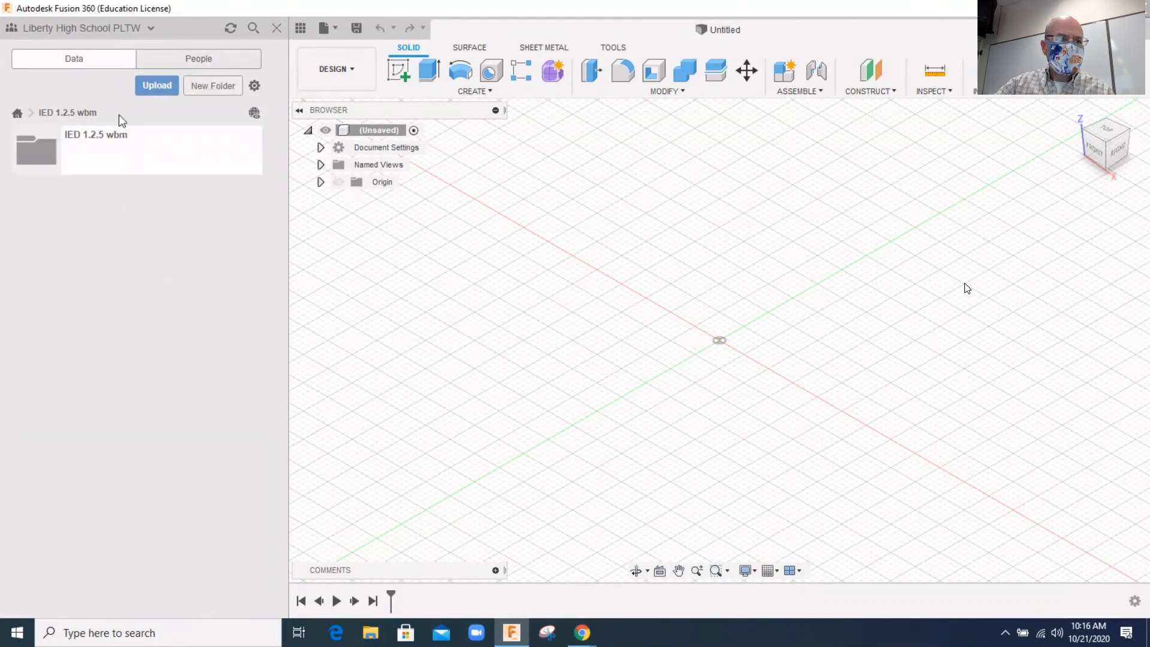
{"action": "left_click", "coordinate": [116, 147]}
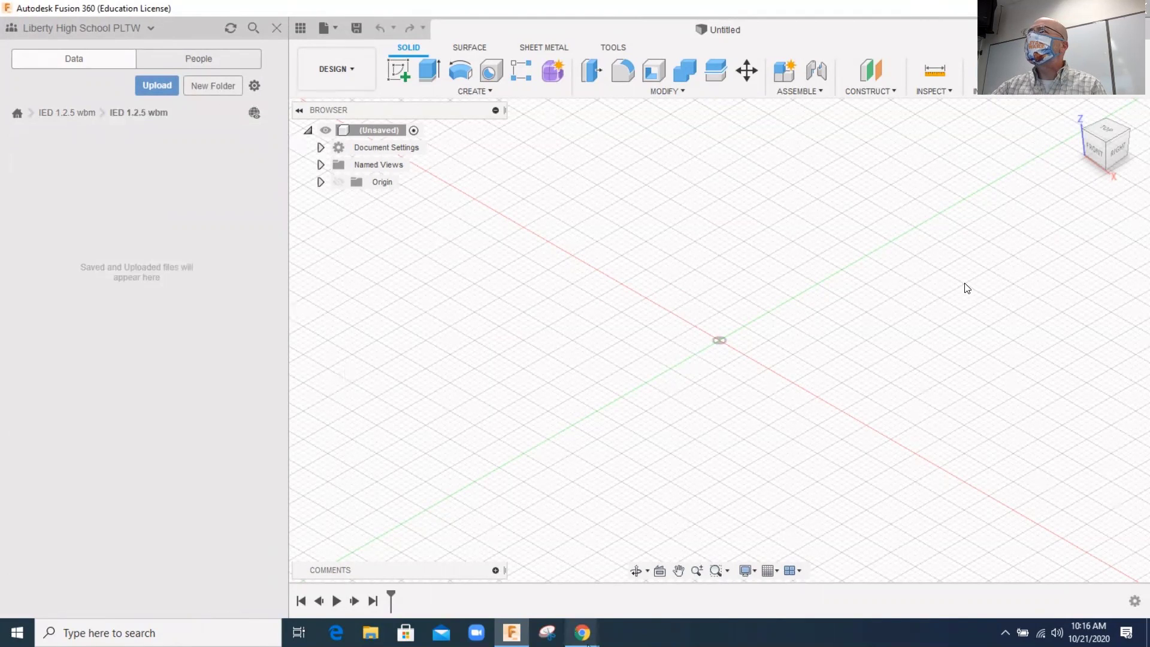
- Switch to Chrome and examine the enlarged multiview drawing of Activity 1.2.5, checking the top and front view dimensions and the units note
{"action": "left_click", "coordinate": [589, 638]}
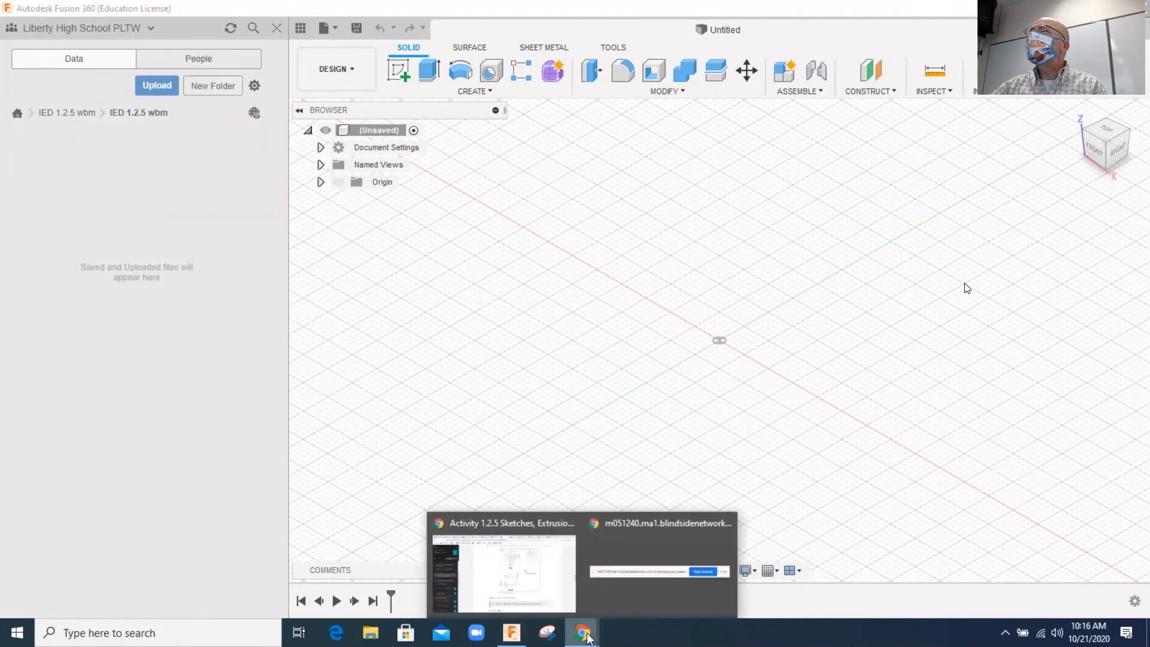
{"action": "left_click", "coordinate": [549, 586]}
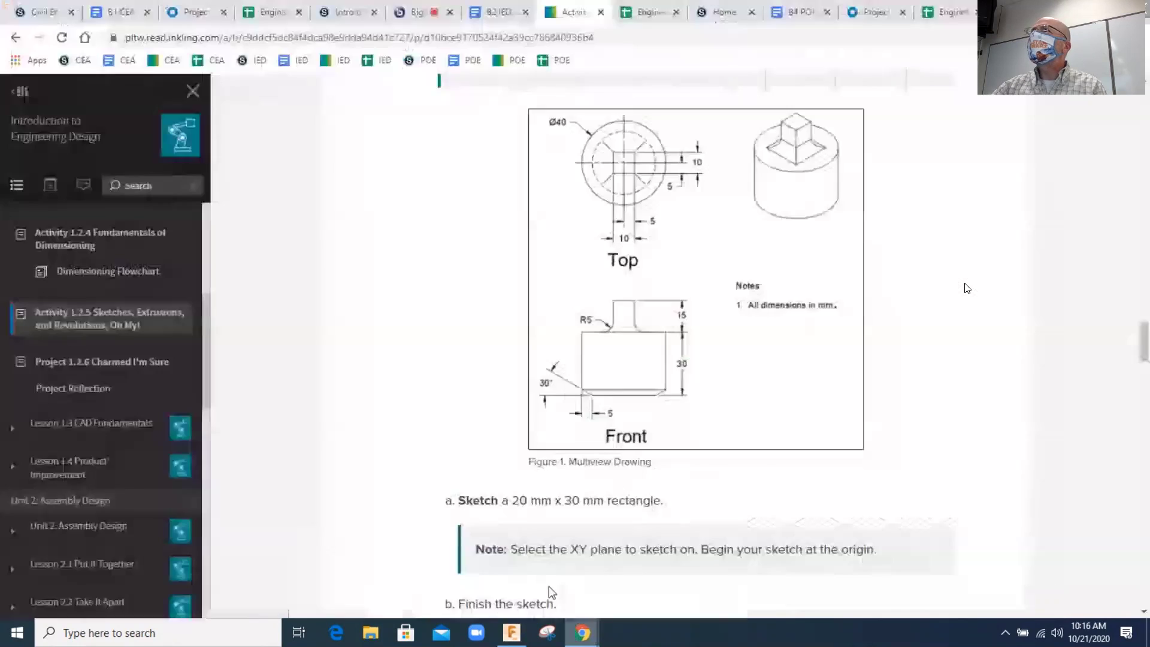
{"action": "left_click", "coordinate": [657, 189]}
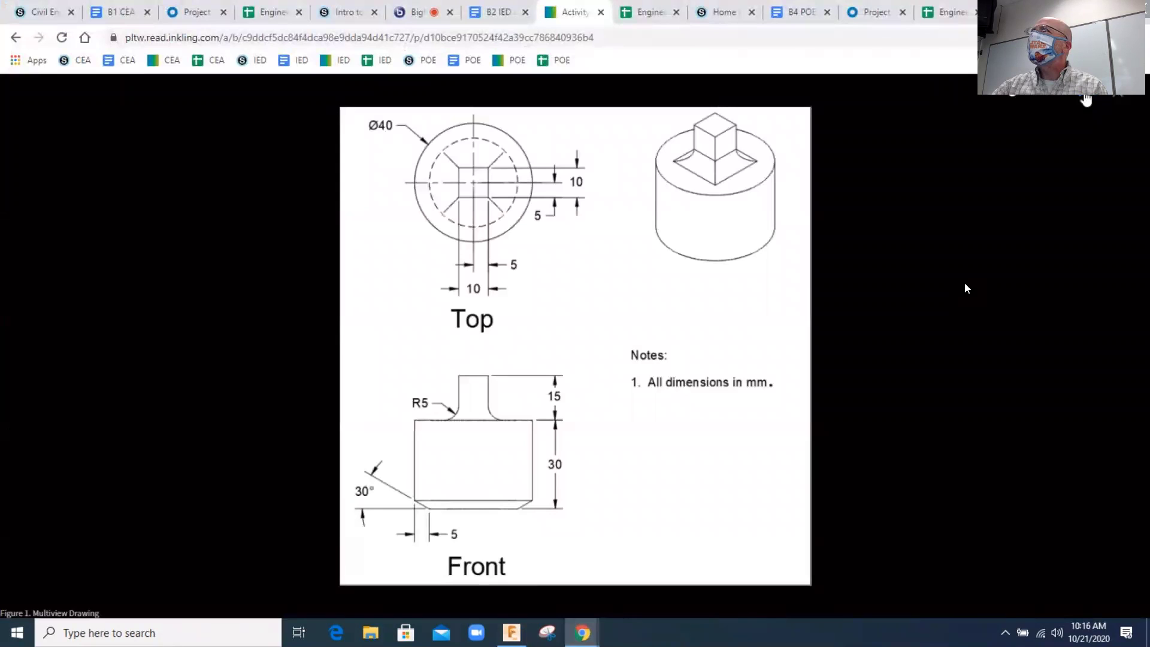
{"action": "left_click", "coordinate": [715, 300]}
{"action": "mouse_move", "coordinate": [705, 252]}
{"action": "left_mouse_down"}
{"action": "mouse_move", "coordinate": [683, 375]}
{"action": "mouse_move", "coordinate": [645, 348]}
{"action": "left_mouse_up"}
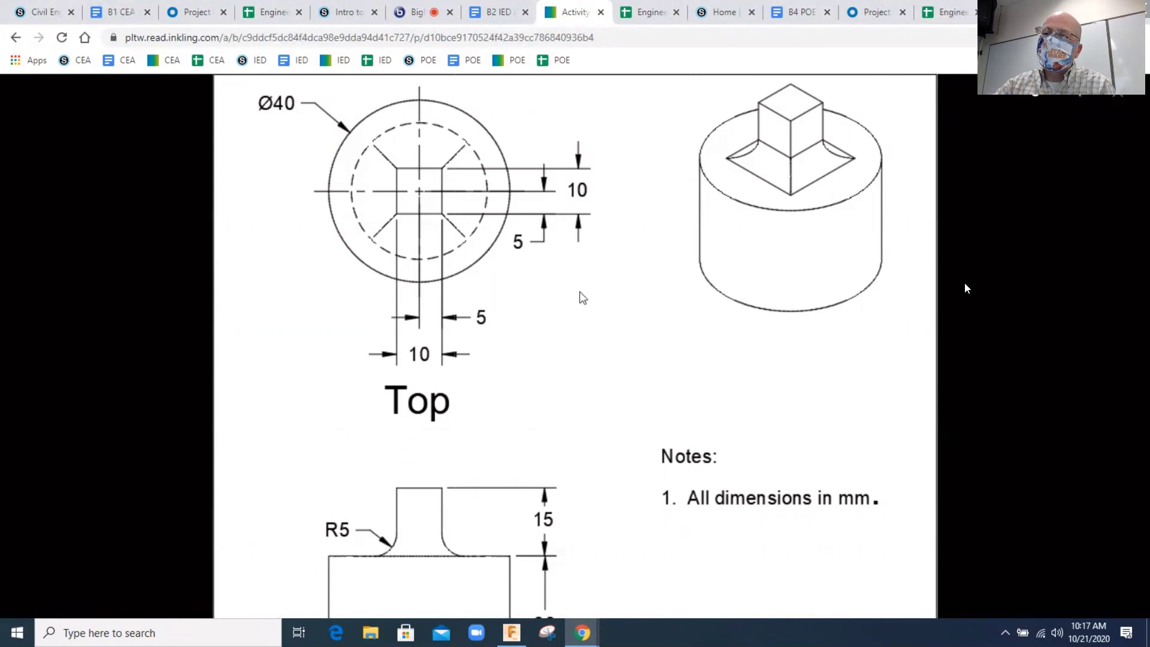
{"action": "scroll", "coordinate": [610, 353], "scroll_direction": "down", "scroll_amount": 2}
{"action": "scroll", "coordinate": [596, 336], "scroll_direction": "up", "scroll_amount": 2}
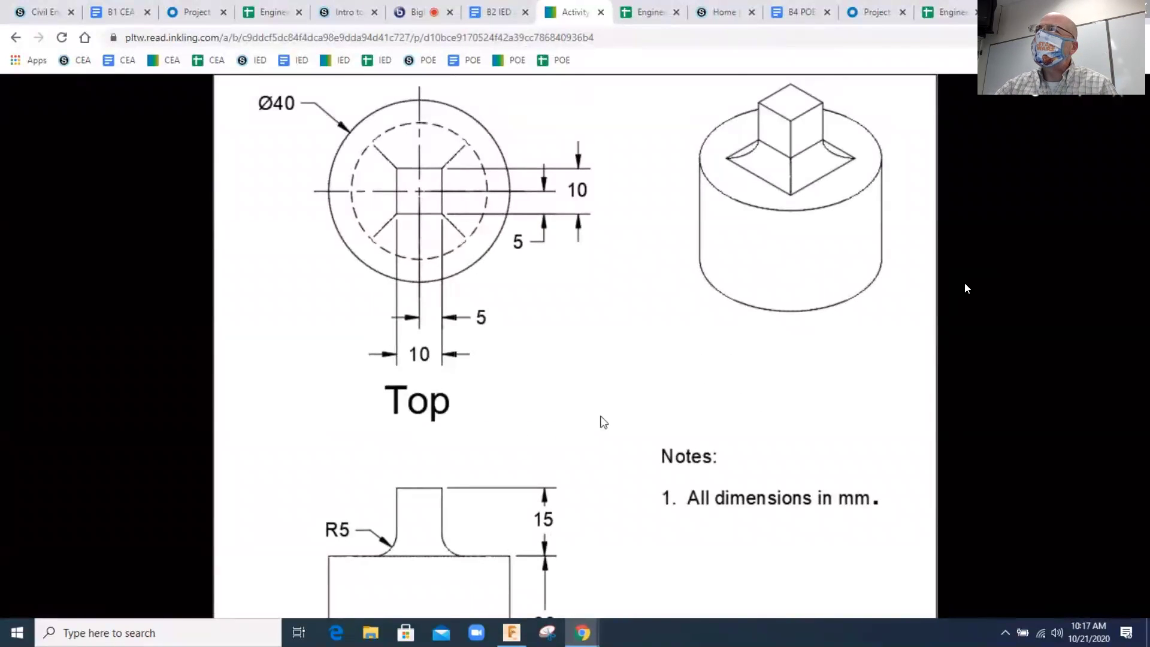
{"action": "scroll", "coordinate": [603, 423], "scroll_direction": "down", "scroll_amount": 3}
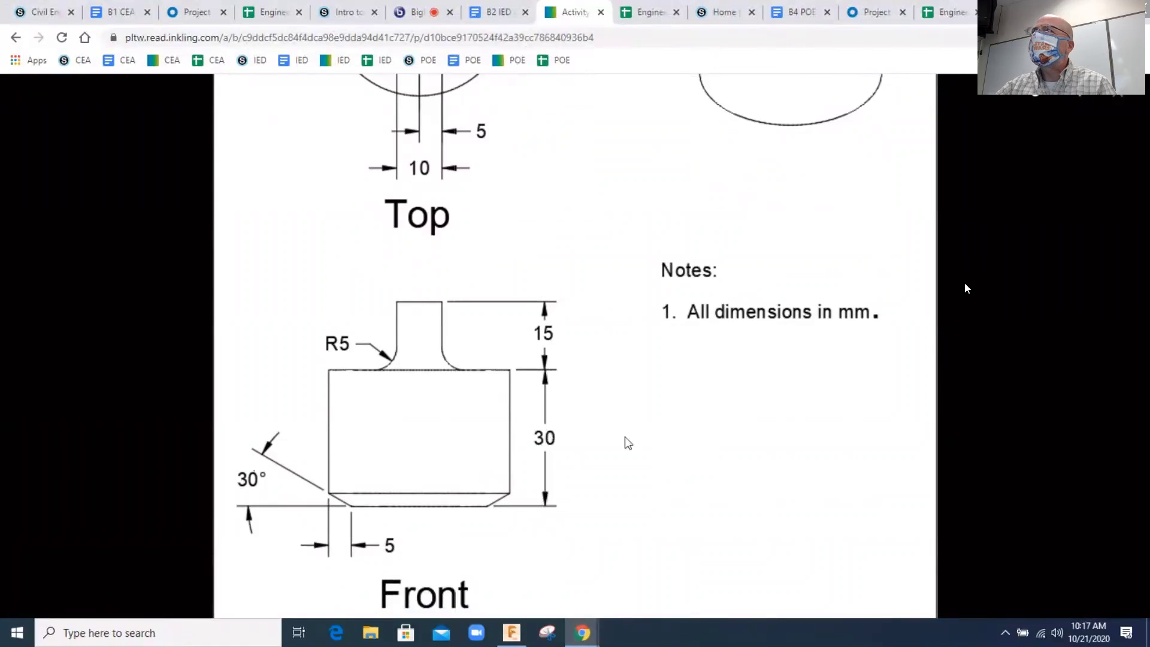
- Switch back to Fusion 360 and set the document's active units to Millimeter
{"action": "left_click", "coordinate": [512, 632]}
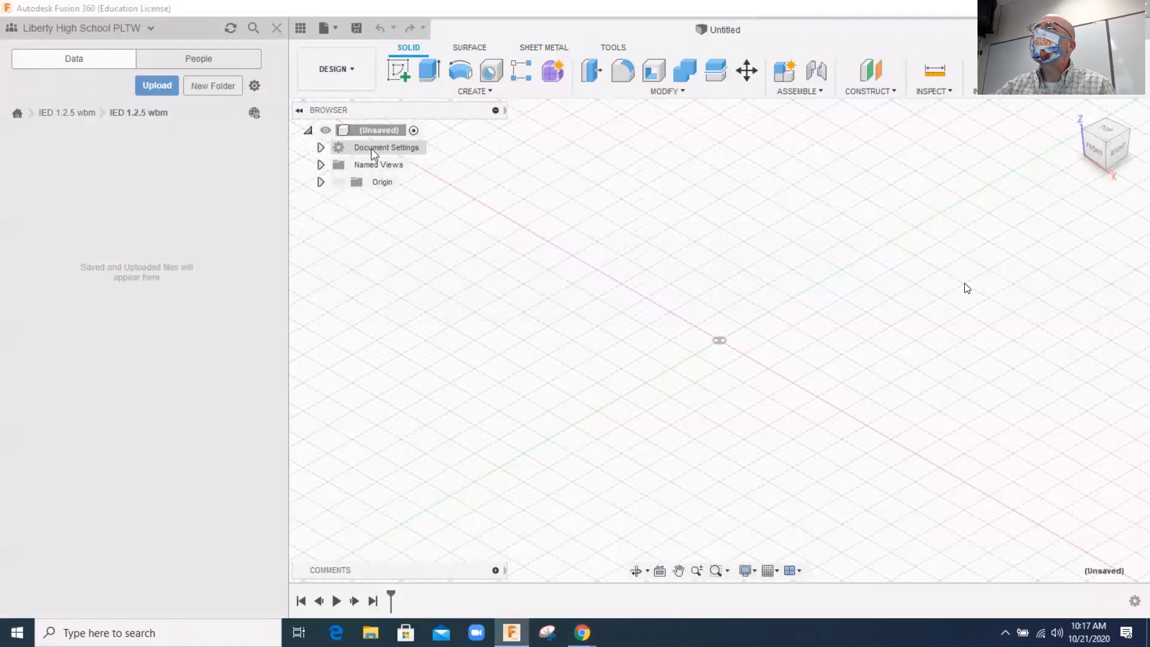
{"action": "left_click", "coordinate": [321, 148]}
{"action": "mouse_move", "coordinate": [383, 170]}
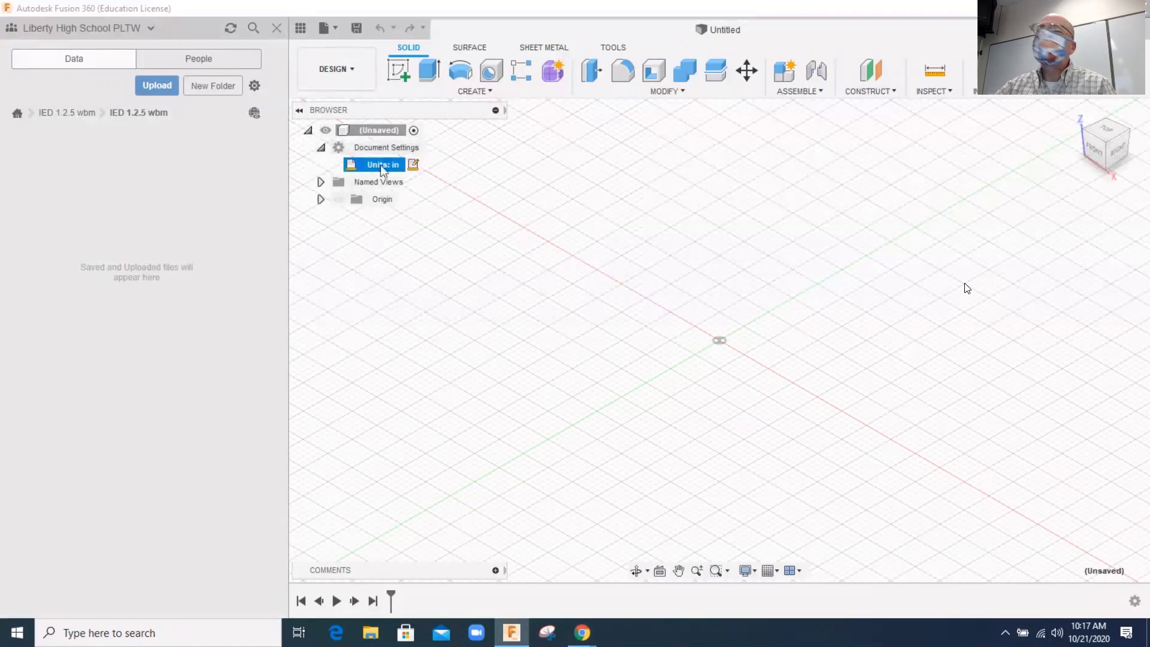
{"action": "left_click", "coordinate": [413, 166]}
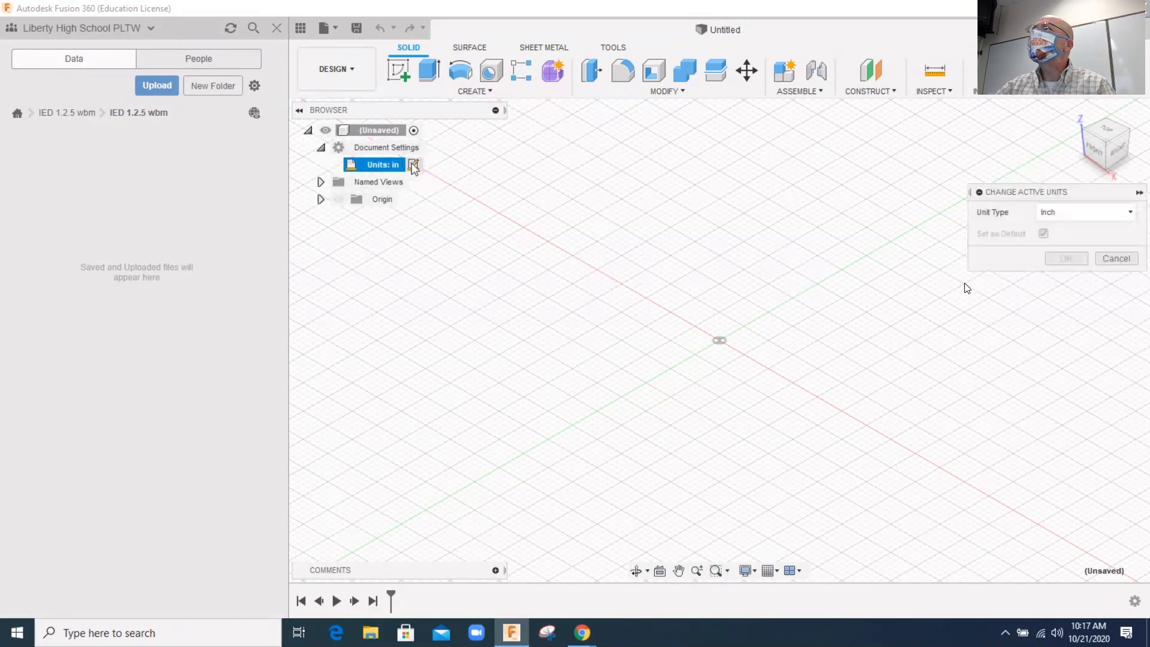
{"action": "left_click", "coordinate": [1067, 215]}
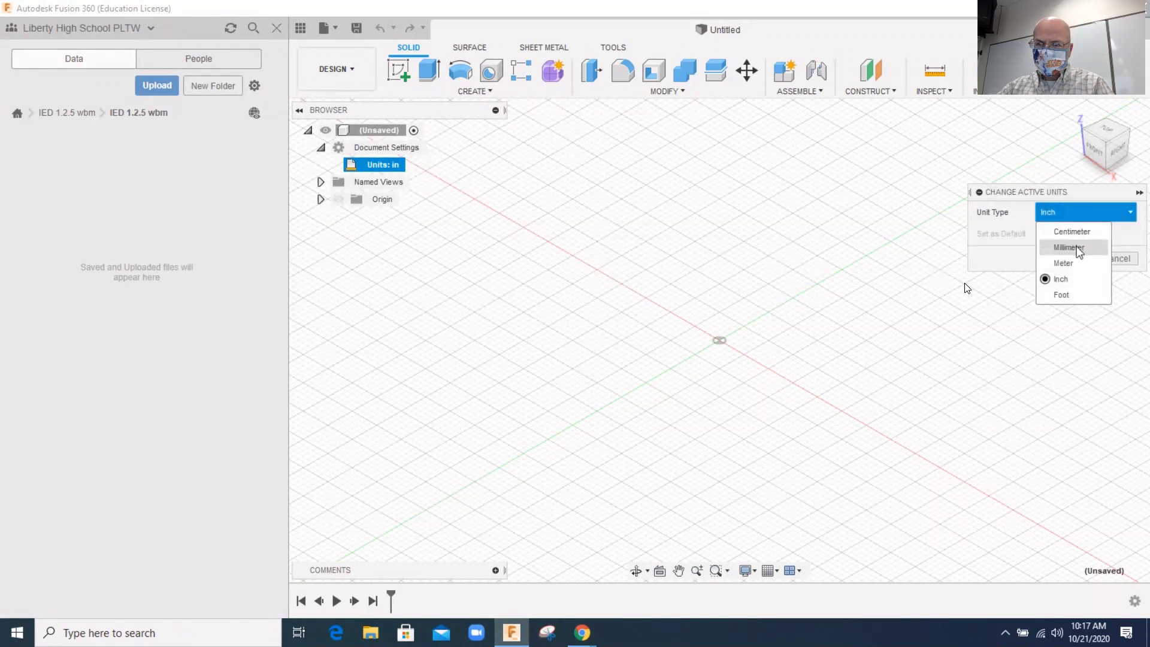
{"action": "left_click", "coordinate": [1076, 247]}
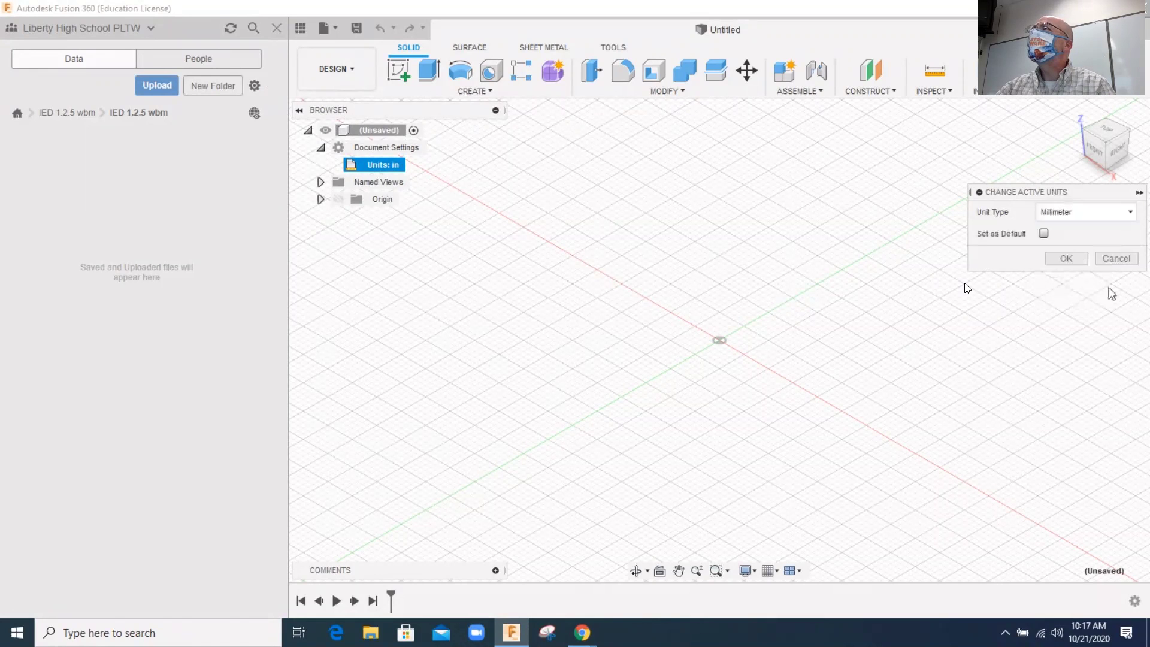
{"action": "left_click", "coordinate": [1076, 262]}
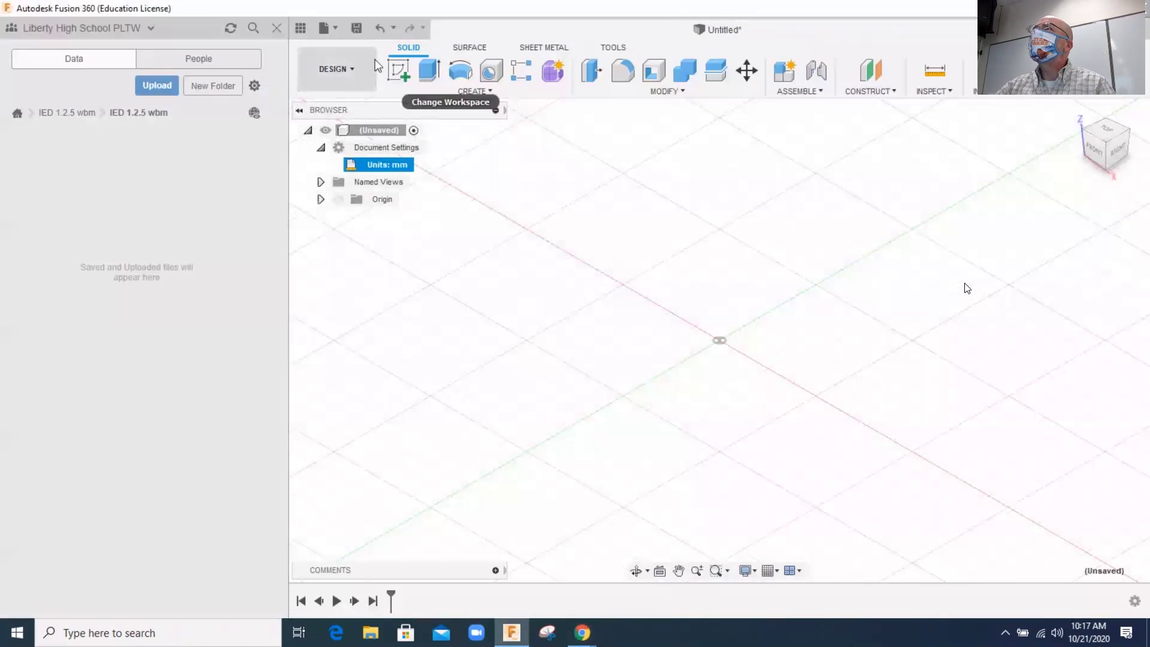
- Sketch a rectangle 30 mm high and 20 mm wide on the front XZ plane, its lower-left corner at the origin, and finish the sketch
{"action": "left_click", "coordinate": [345, 67]}
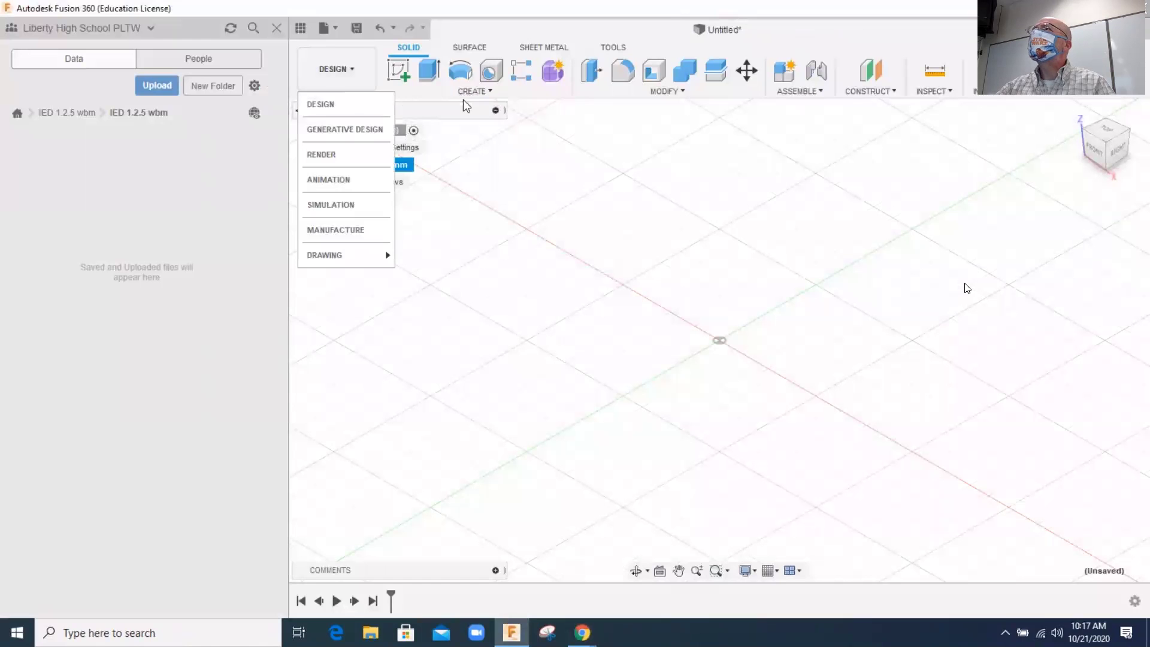
{"action": "left_click", "coordinate": [404, 67]}
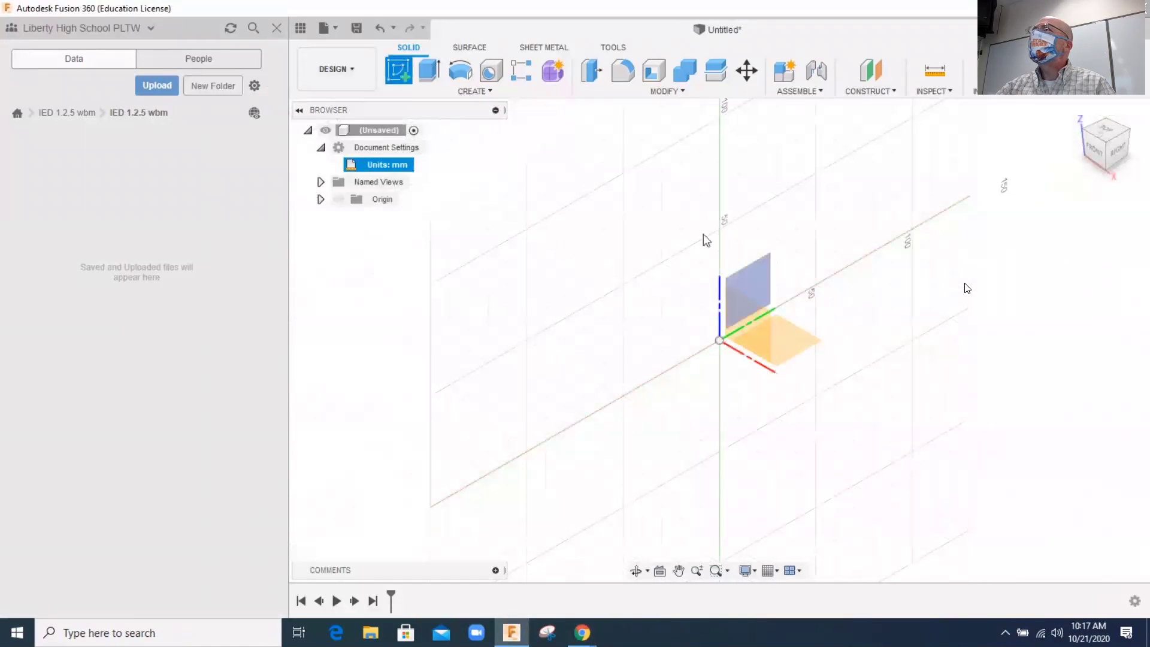
{"action": "left_click", "coordinate": [753, 304]}
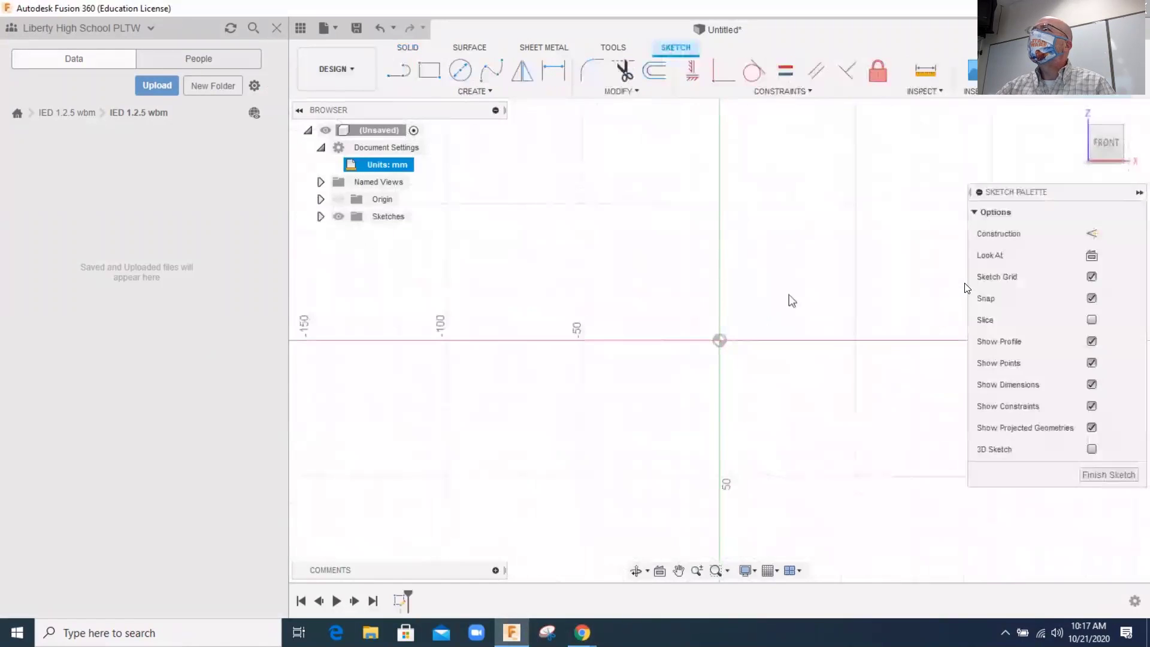
{"action": "scroll", "coordinate": [786, 296], "scroll_direction": "up", "scroll_amount": 5}
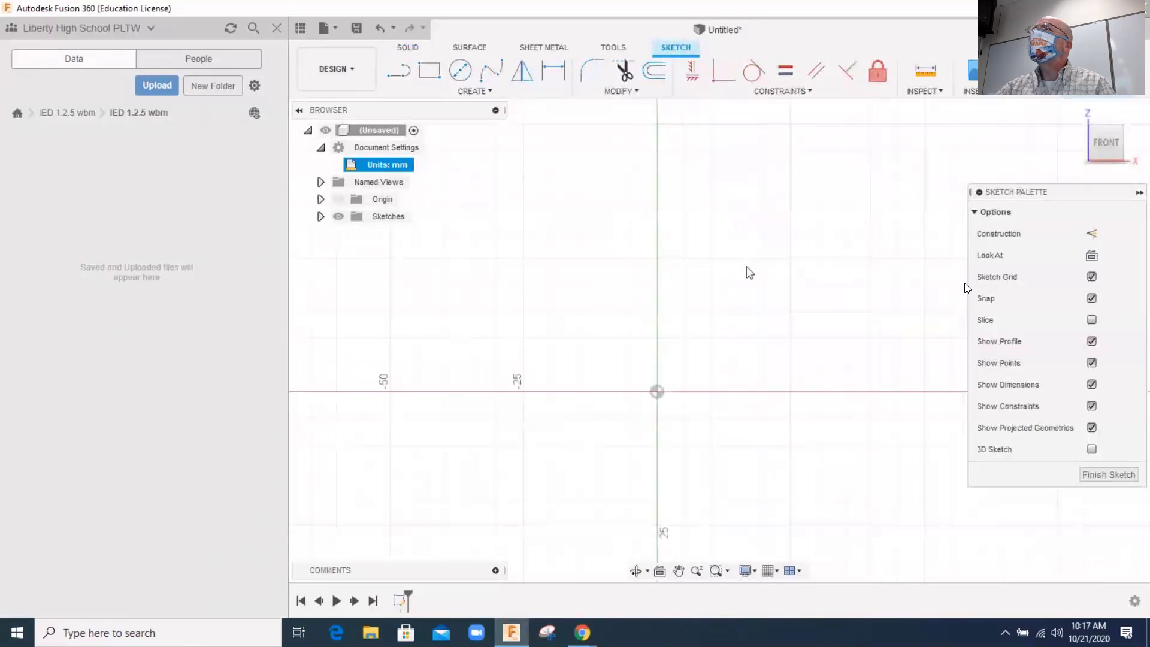
{"action": "left_click", "coordinate": [429, 70]}
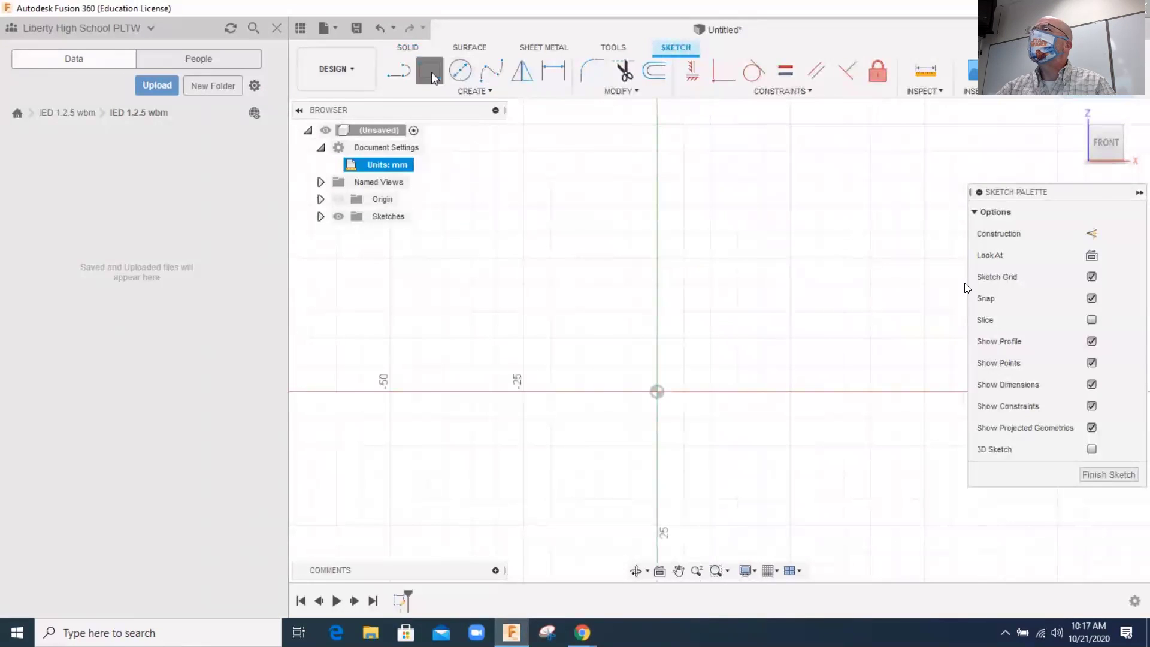
{"action": "left_click", "coordinate": [657, 393]}
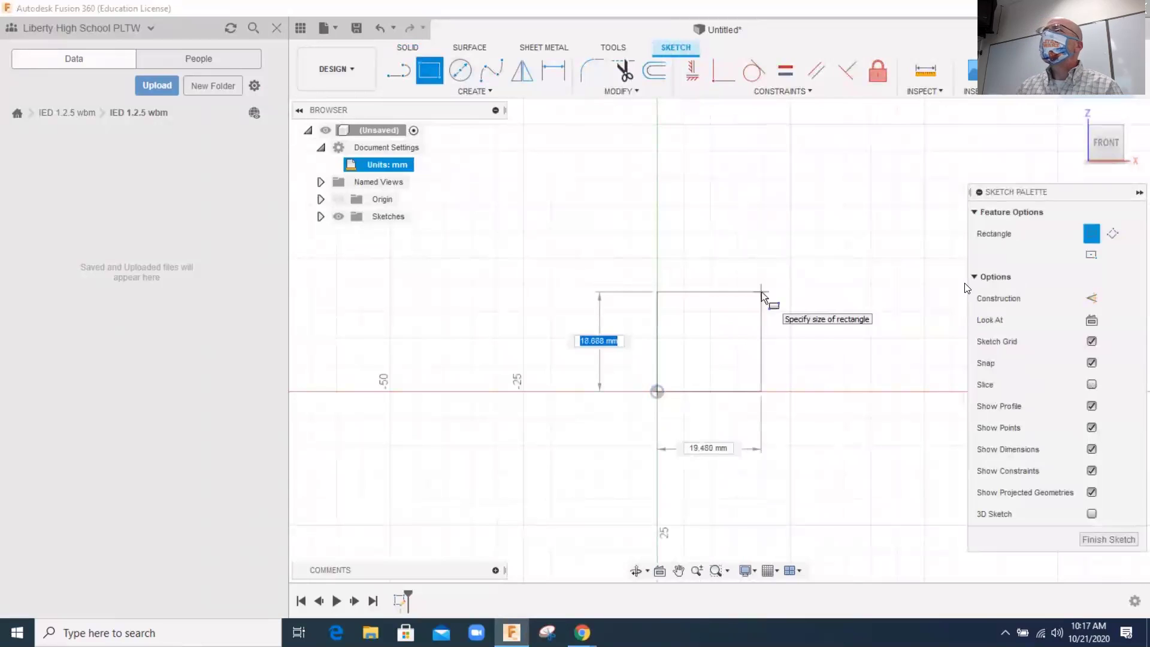
{"action": "type", "text": "30"}
{"action": "key", "text": "Tab"}
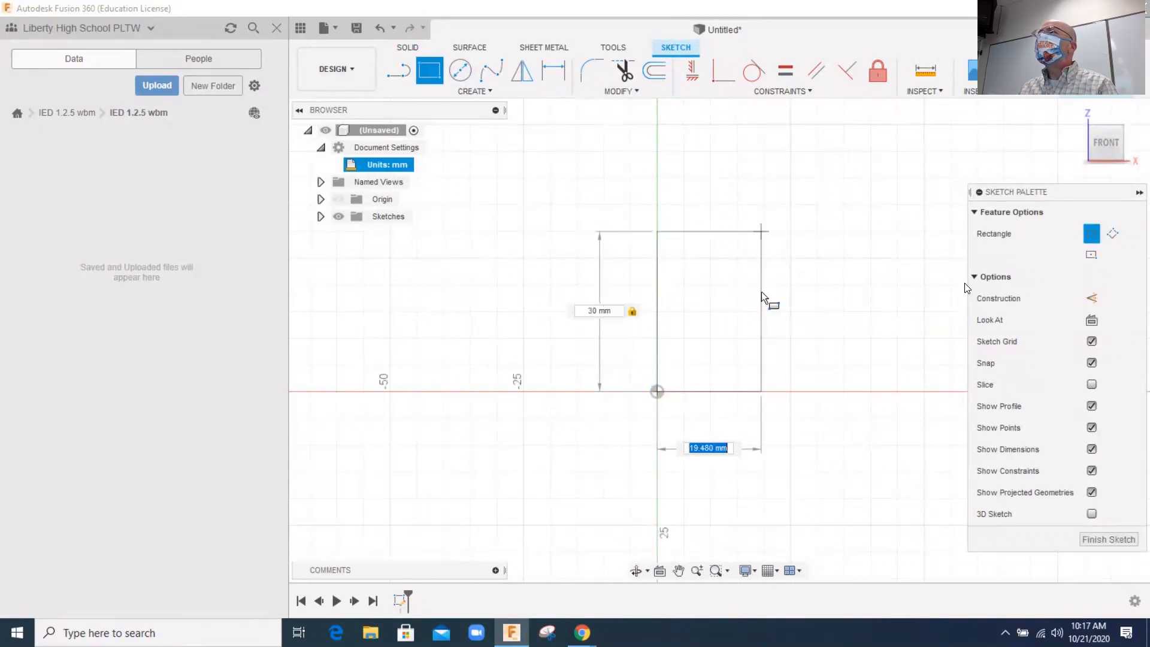
{"action": "type", "text": "20"}
{"action": "key", "text": "Tab"}
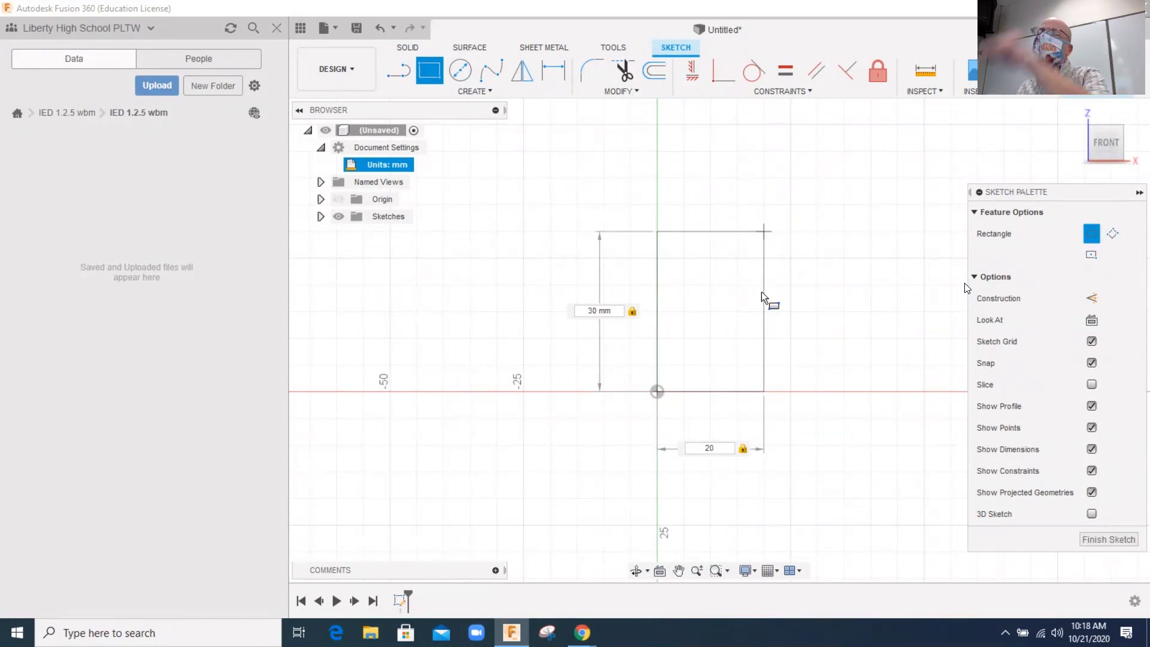
{"action": "key", "text": "Return"}
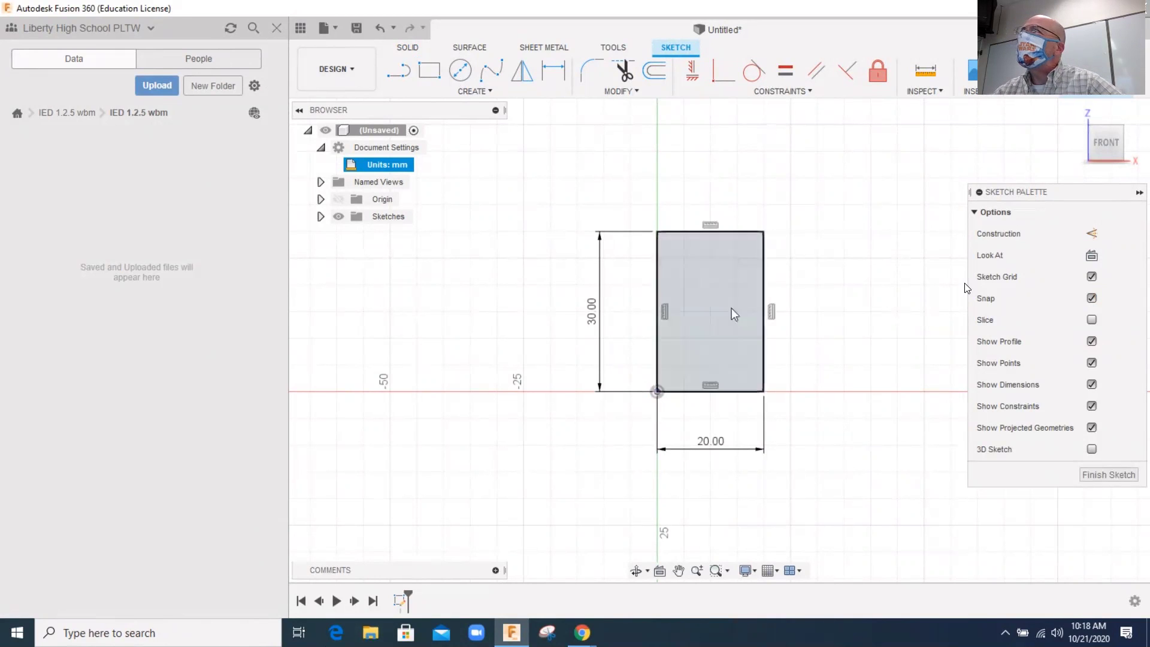
{"action": "left_click", "coordinate": [1099, 71]}
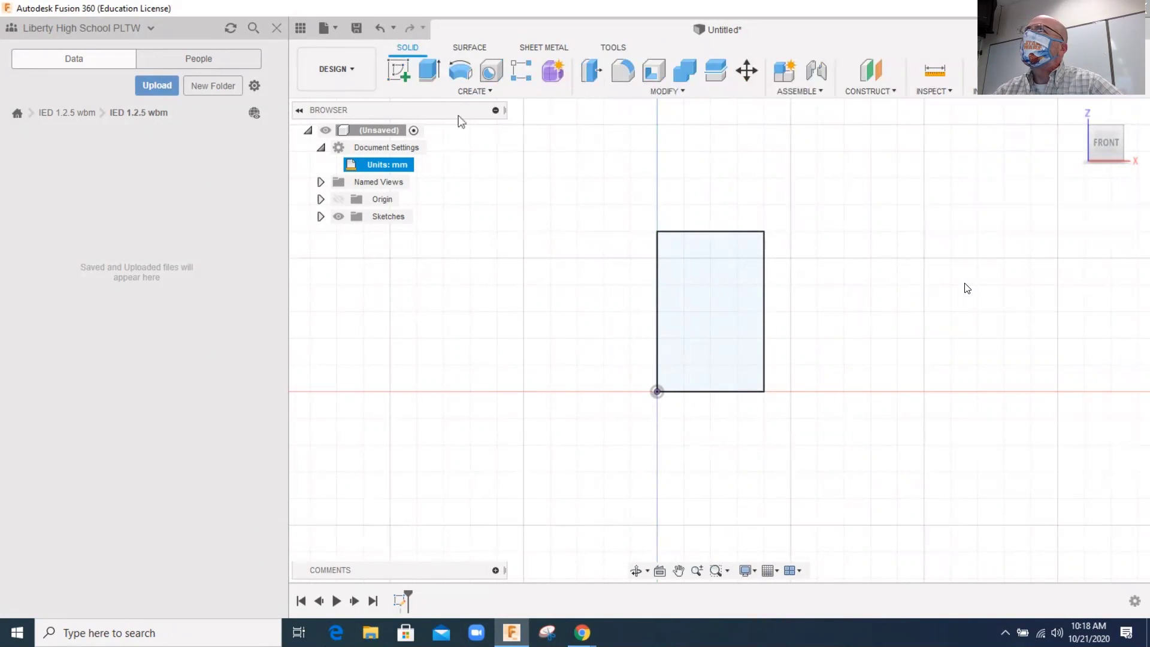
- Revolve the rectangle profile 360 degrees about its vertical edge on the Z axis as a new body
{"action": "left_click", "coordinate": [460, 72]}
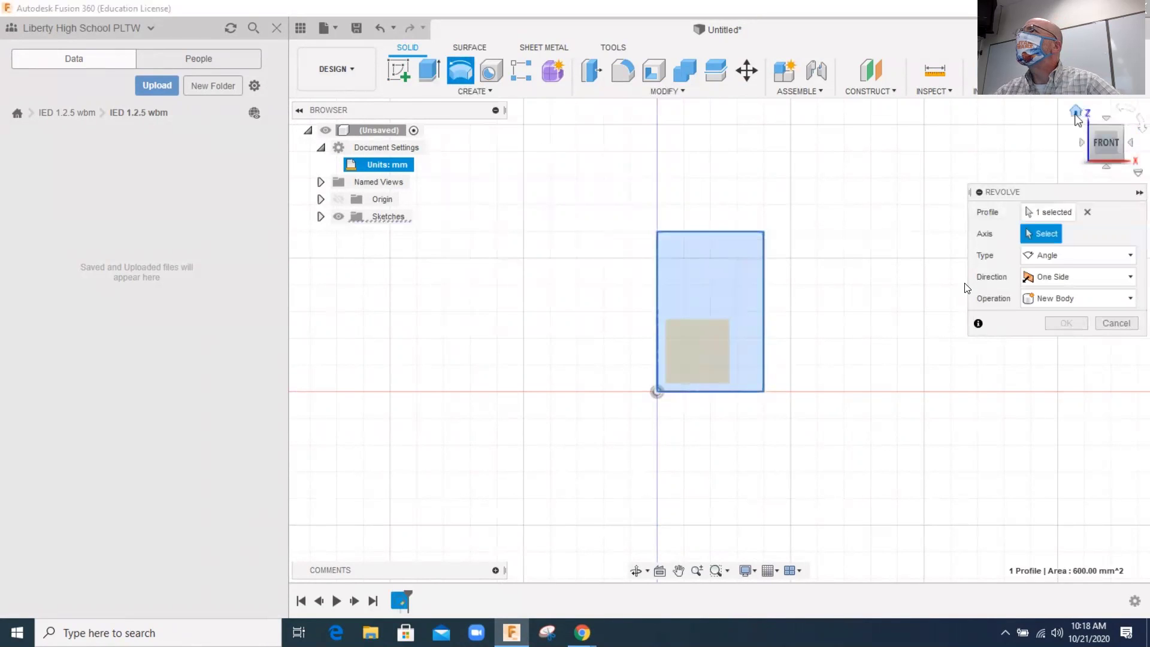
{"action": "left_click", "coordinate": [1077, 113]}
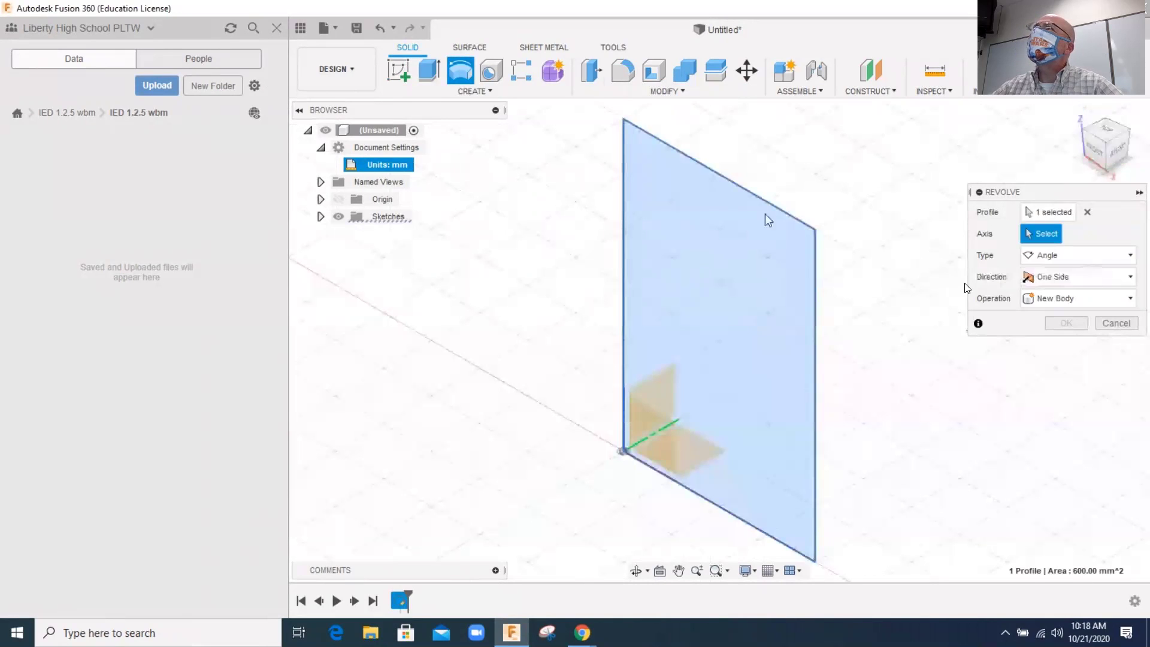
{"action": "left_click", "coordinate": [622, 216]}
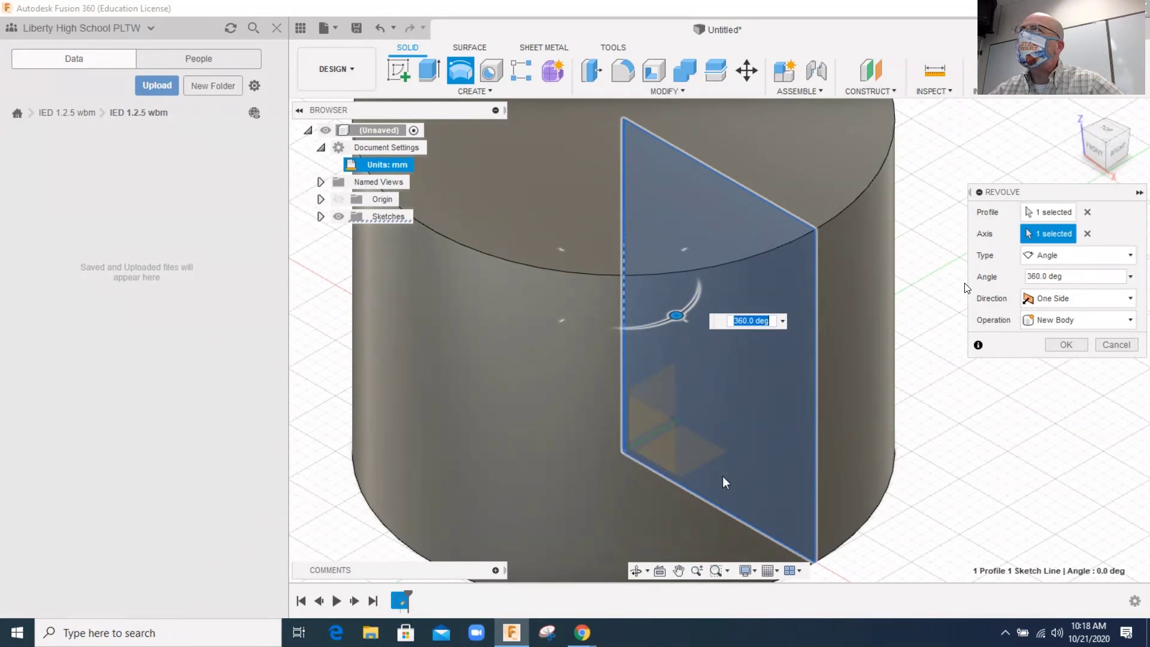
{"action": "scroll", "coordinate": [724, 478], "scroll_direction": "down", "scroll_amount": 2}
{"action": "scroll", "coordinate": [722, 482], "scroll_direction": "down", "scroll_amount": 1}
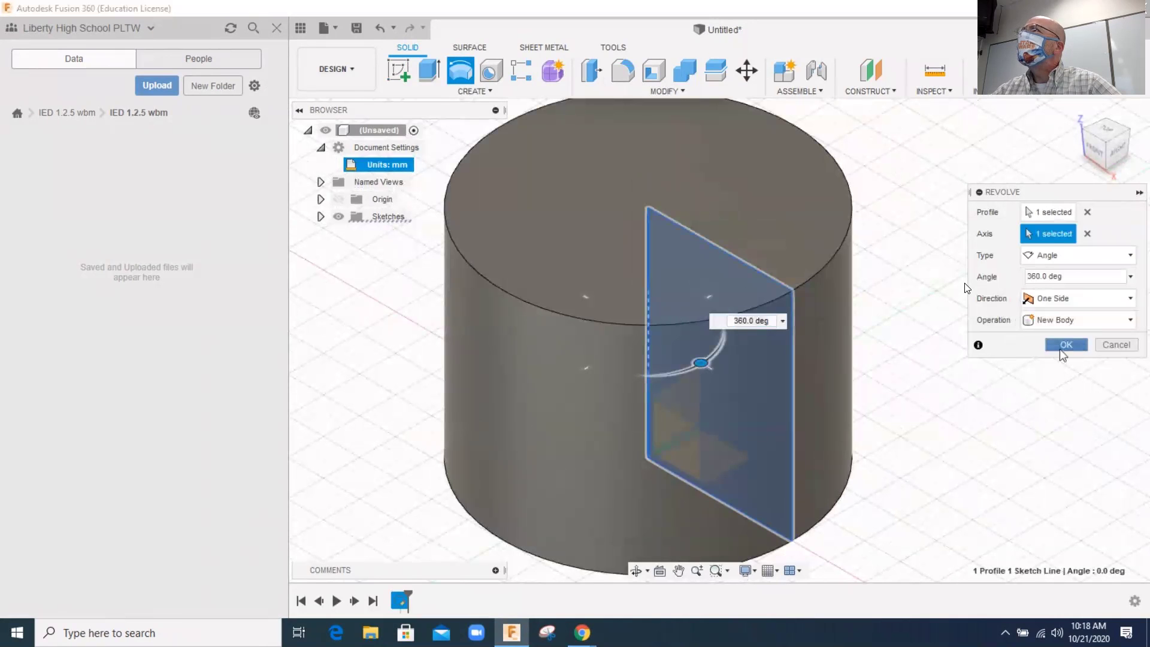
{"action": "left_click", "coordinate": [1060, 350]}
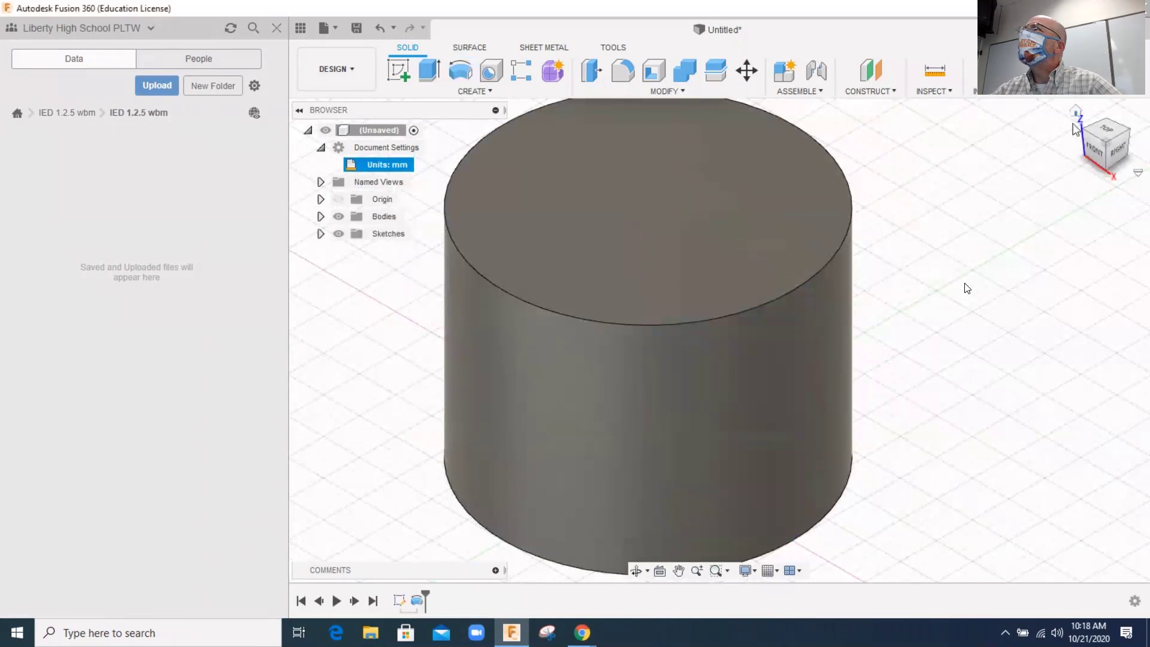
{"action": "left_click", "coordinate": [1078, 112]}
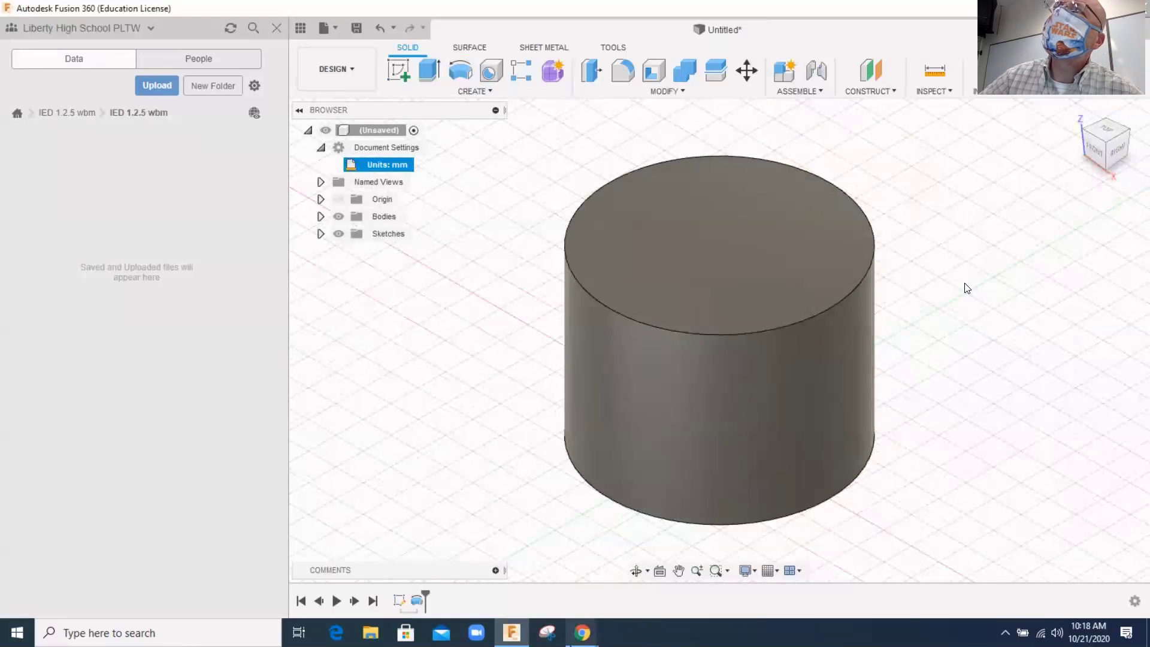
- Switch to Chrome to examine the front and top view dimensions of the Activity 1.2.5 drawing, and return to Fusion 360
{"action": "mouse_move", "coordinate": [589, 636]}
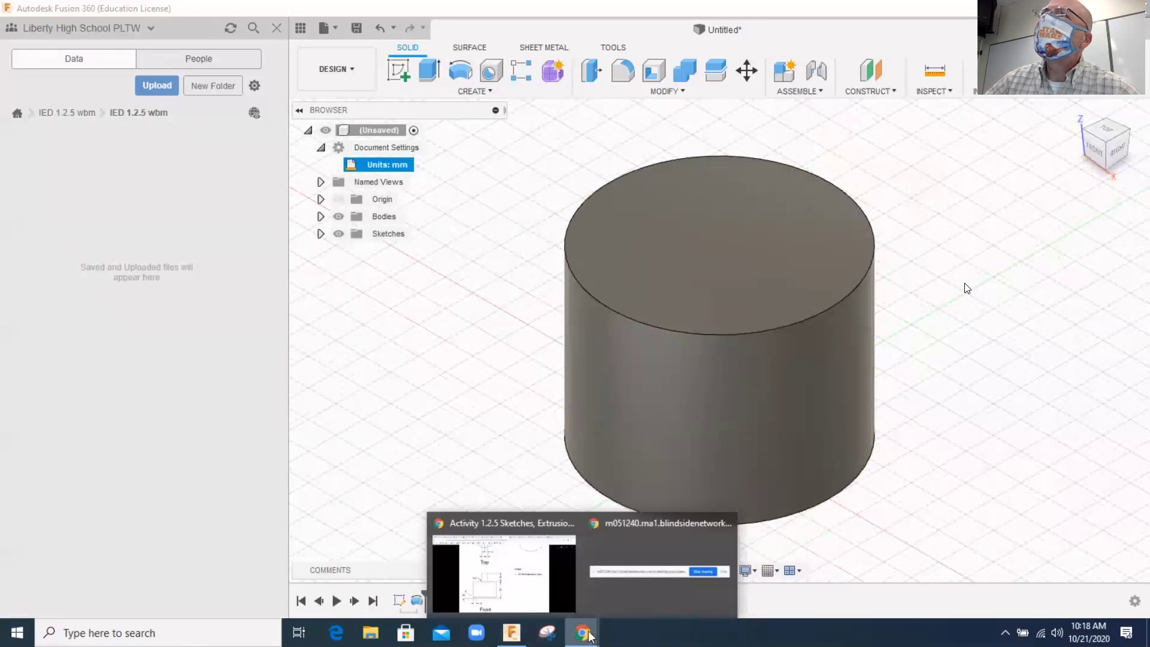
{"action": "left_click", "coordinate": [509, 590]}
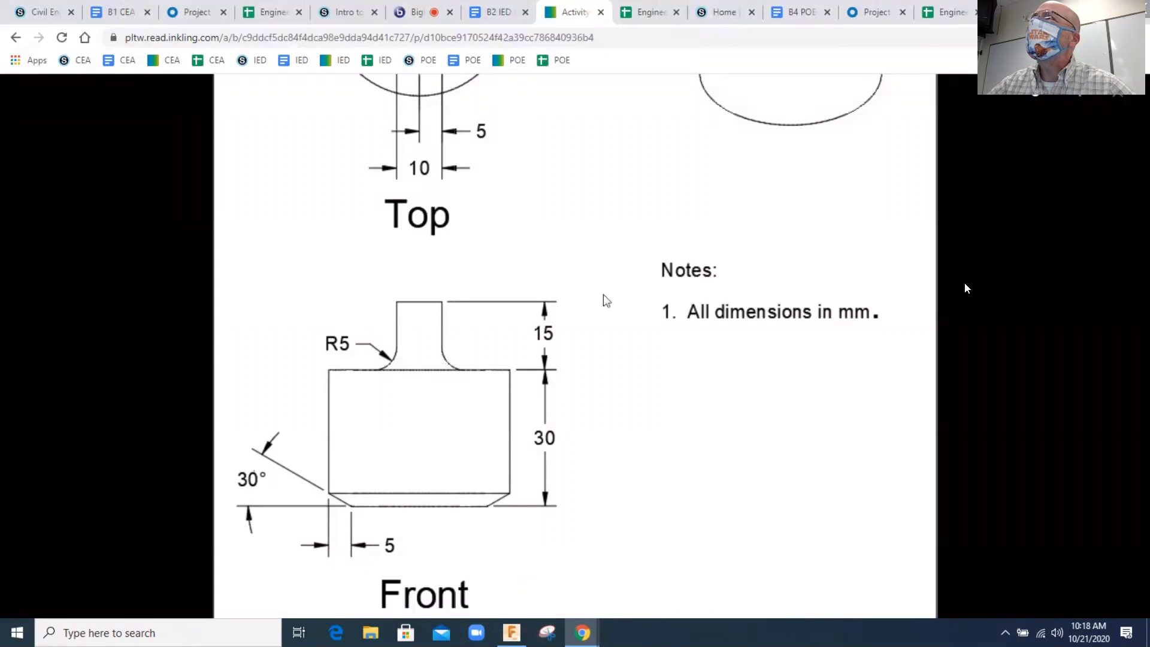
{"action": "scroll", "coordinate": [606, 268], "scroll_direction": "up", "scroll_amount": 2}
{"action": "scroll", "coordinate": [688, 330], "scroll_direction": "up", "scroll_amount": 1}
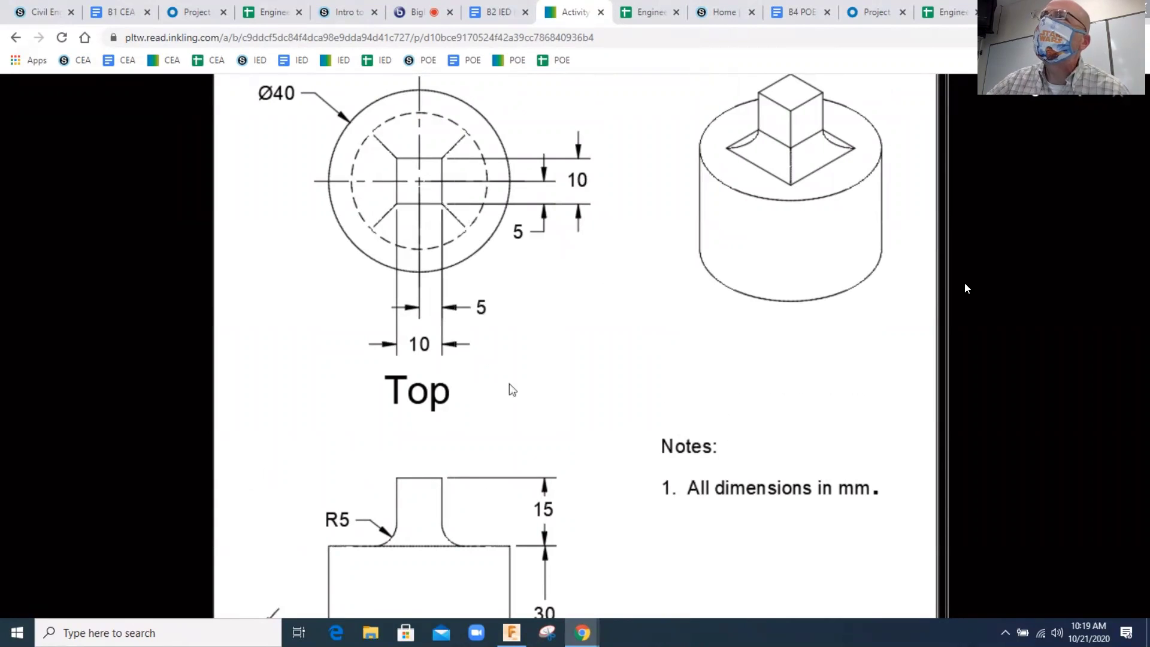
{"action": "left_click", "coordinate": [513, 633]}
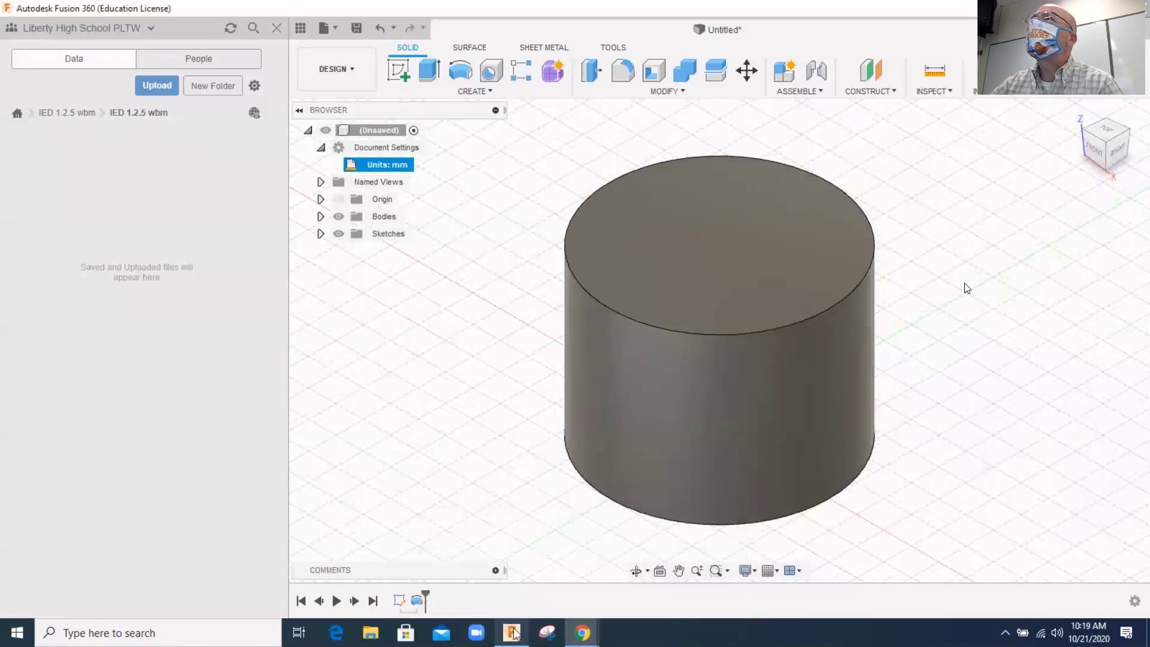
- Start a sketch on the cylinder's top face with the Center Rectangle tool
{"action": "left_click", "coordinate": [403, 68]}
{"action": "left_click", "coordinate": [673, 228]}
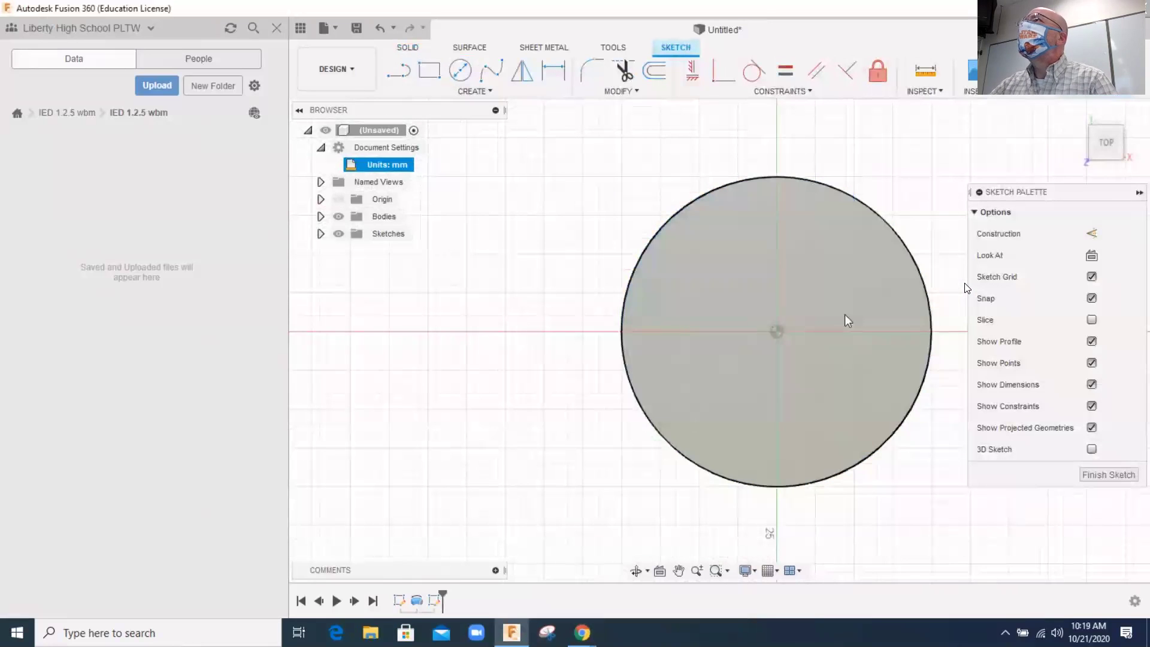
{"action": "left_click", "coordinate": [429, 70]}
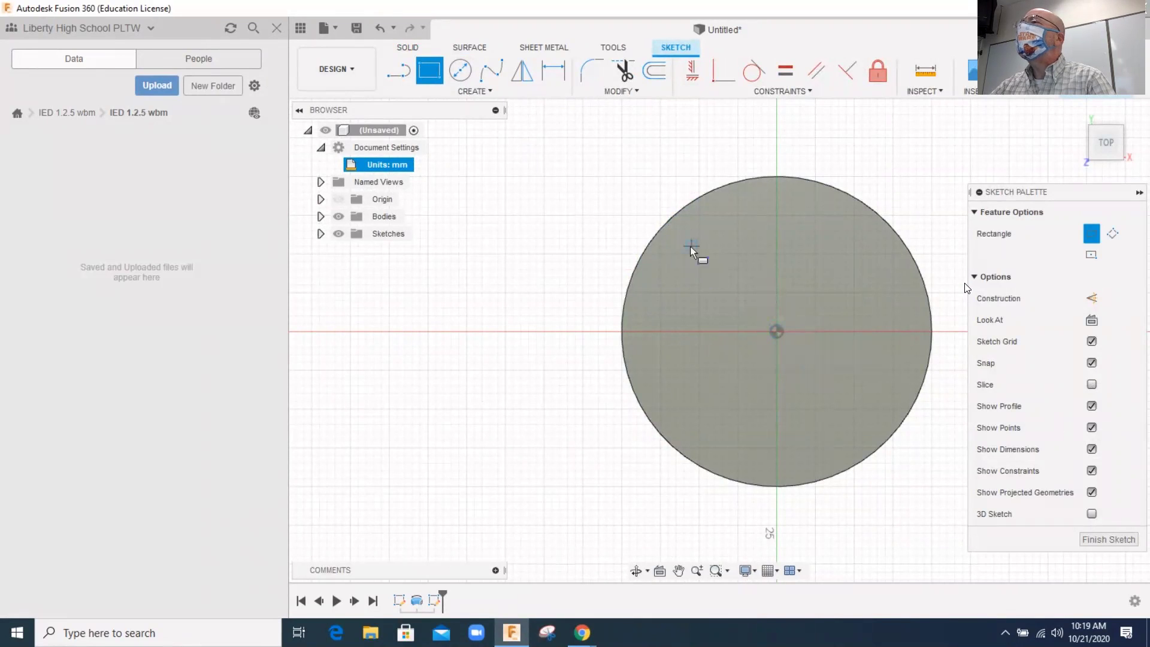
{"action": "left_click", "coordinate": [464, 92]}
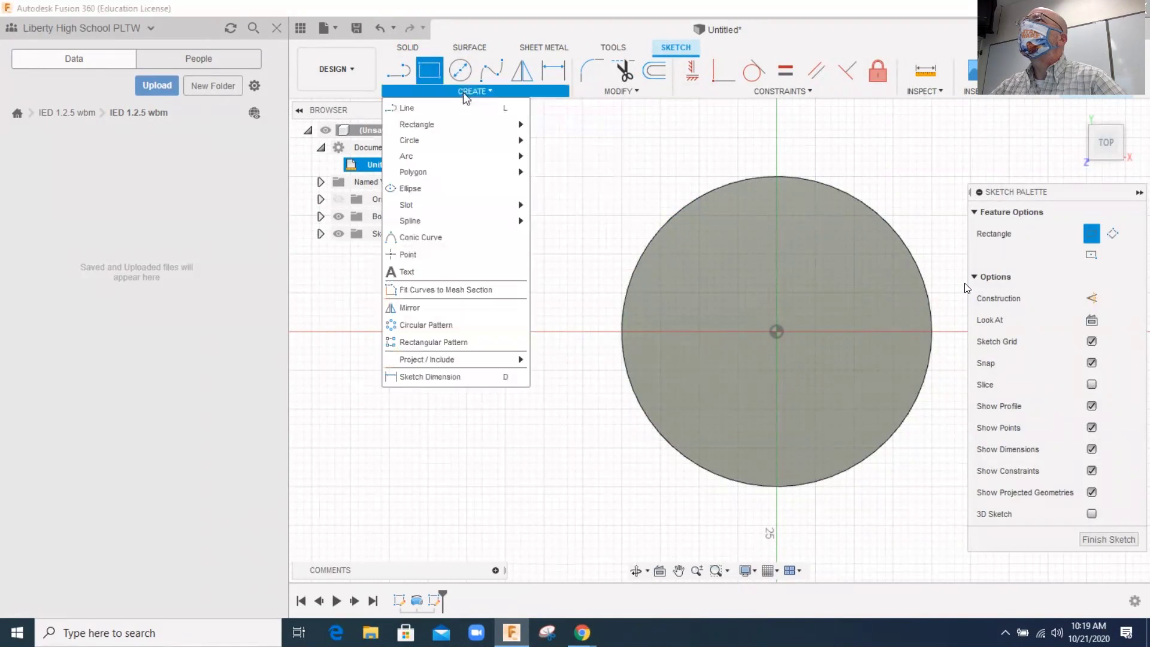
{"action": "mouse_move", "coordinate": [455, 129]}
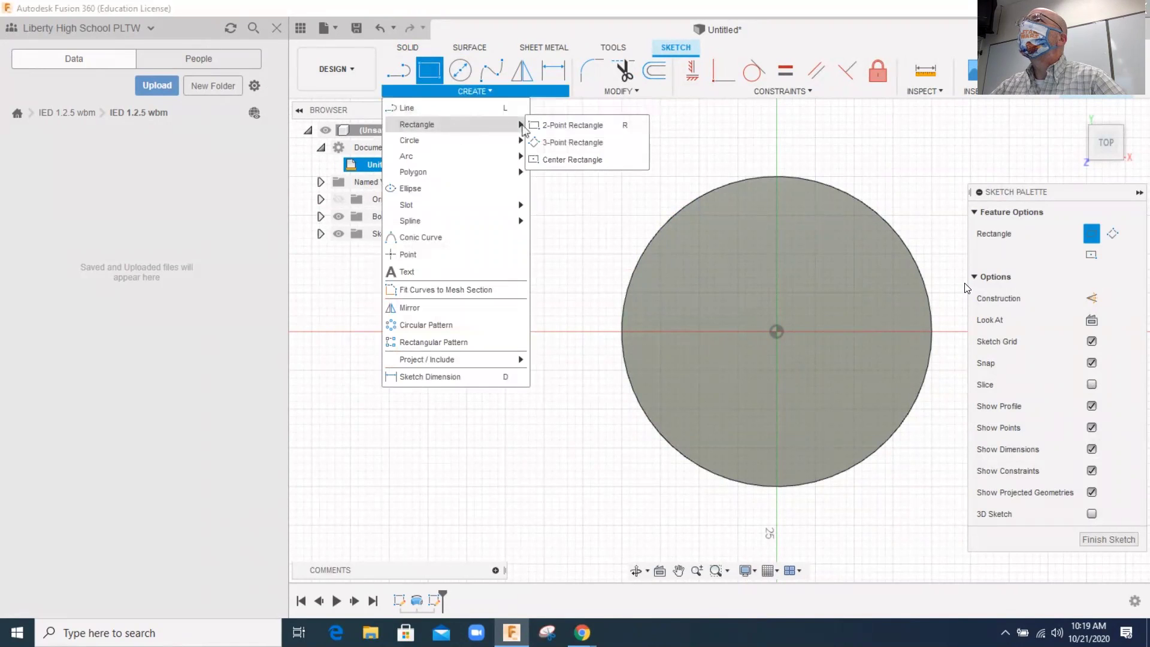
{"action": "left_click", "coordinate": [566, 159]}
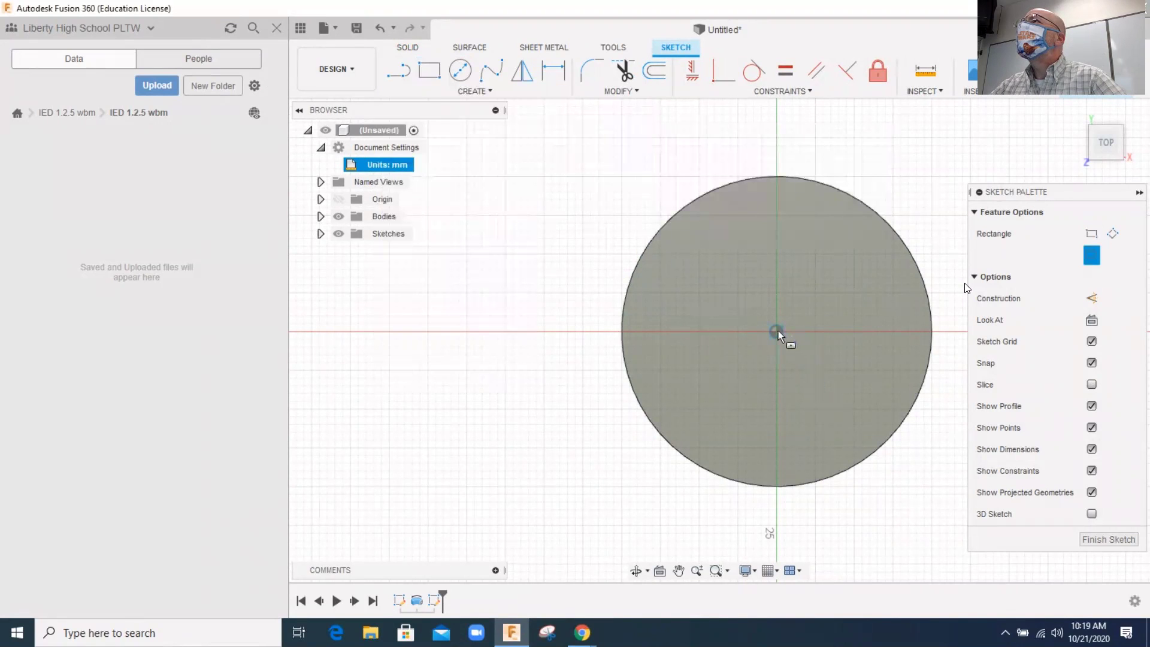
- Draw a 10 mm by 10 mm center rectangle on the sketch origin, finish the sketch and restore the home view
{"action": "scroll", "coordinate": [778, 332], "scroll_direction": "up", "scroll_amount": 4}
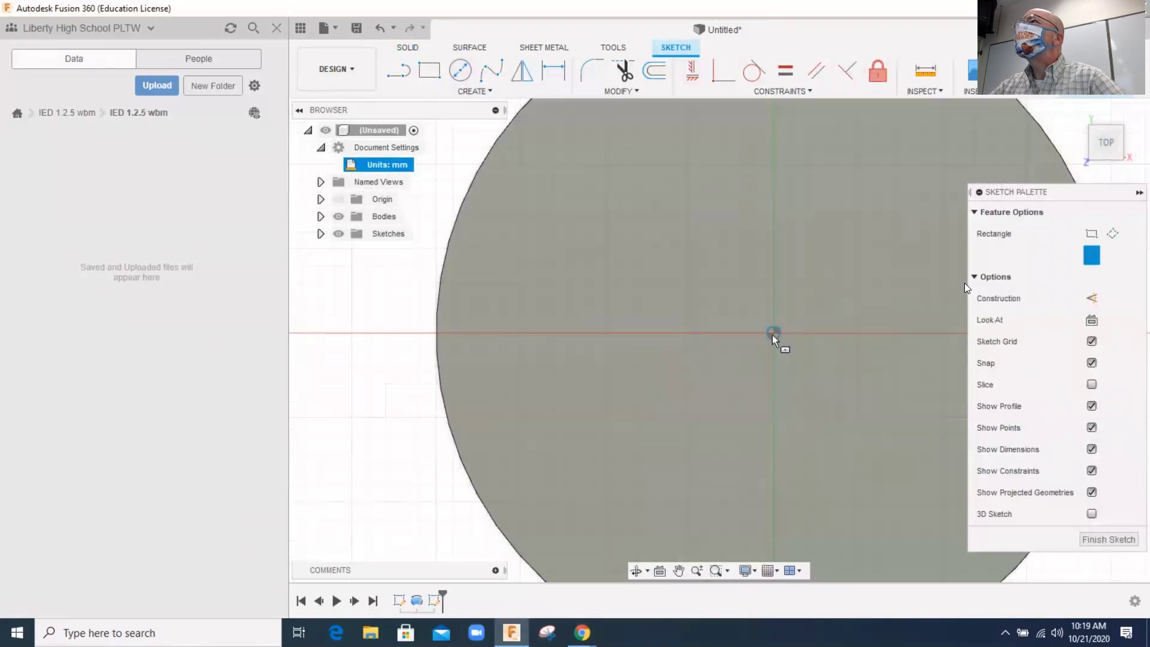
{"action": "scroll", "coordinate": [775, 331], "scroll_direction": "up", "scroll_amount": 3}
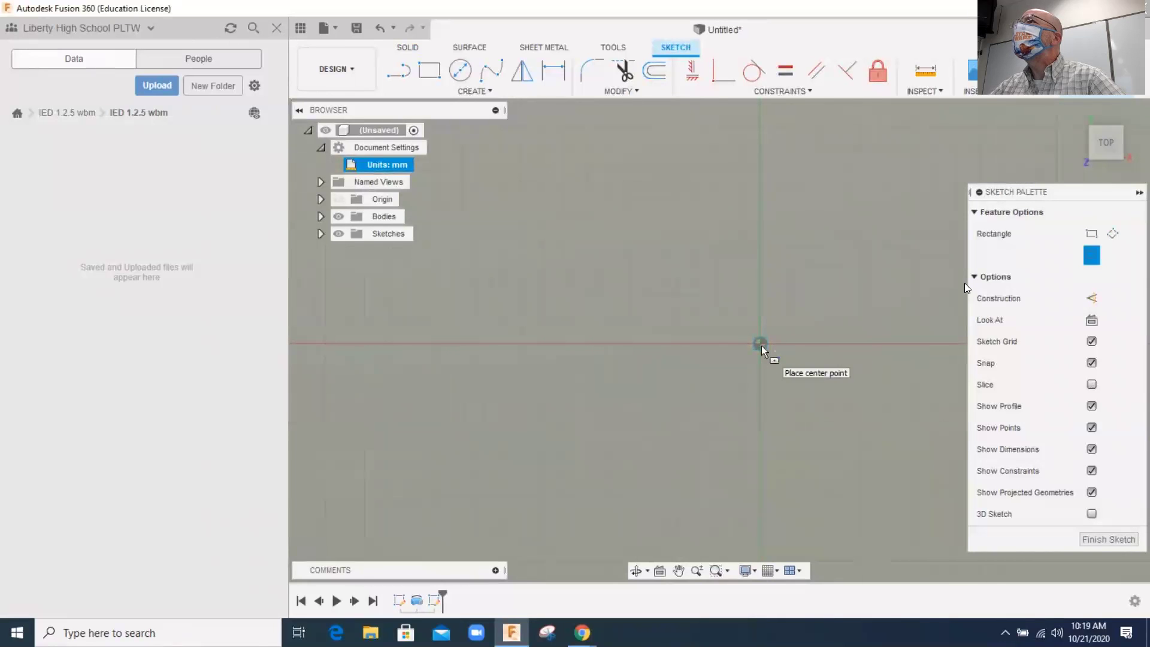
{"action": "scroll", "coordinate": [760, 346], "scroll_direction": "down", "scroll_amount": 4}
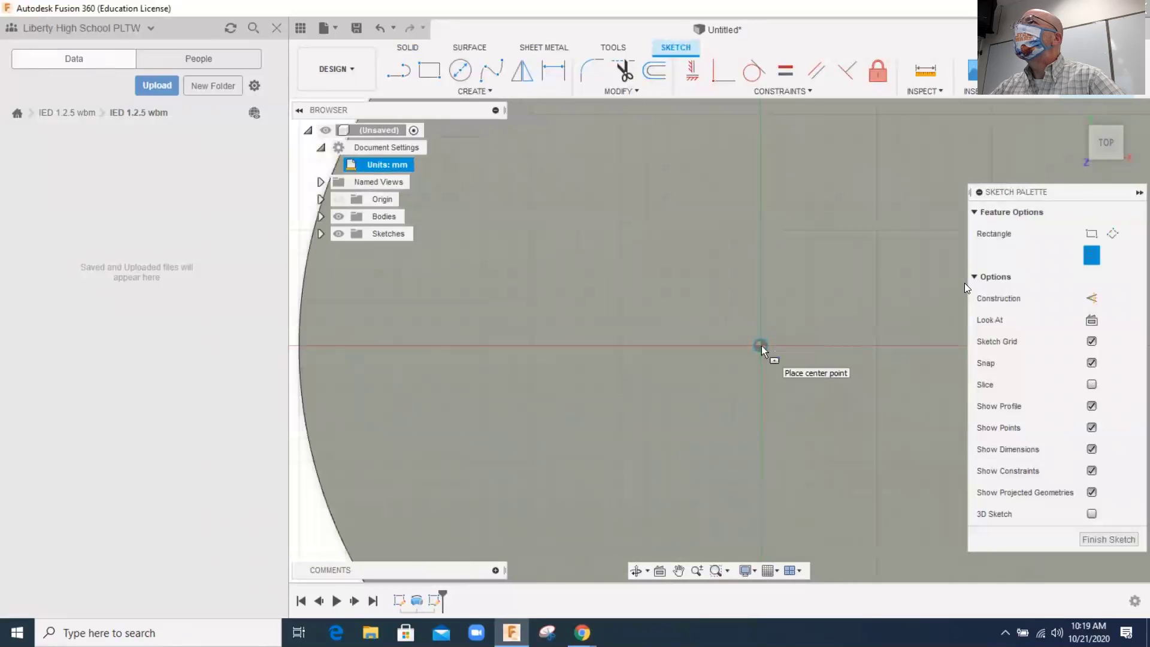
{"action": "left_click", "coordinate": [761, 346]}
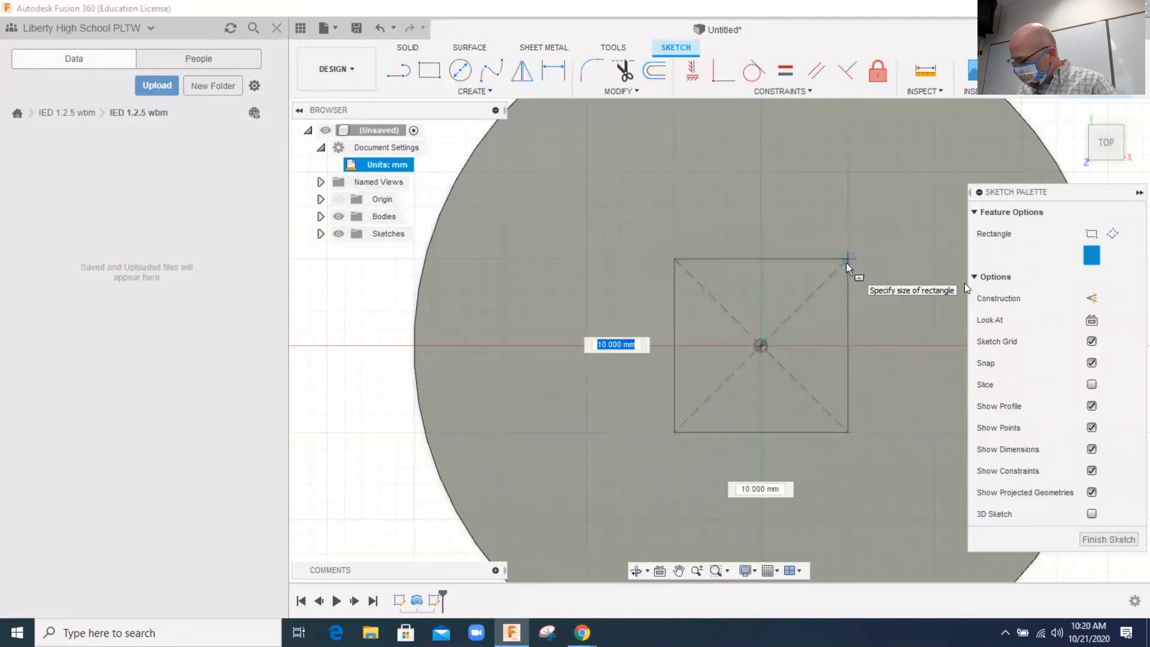
{"action": "type", "text": "10"}
{"action": "key", "text": "Tab"}
{"action": "type", "text": "0"}
{"action": "key", "text": "Tab"}
{"action": "type", "text": "10"}
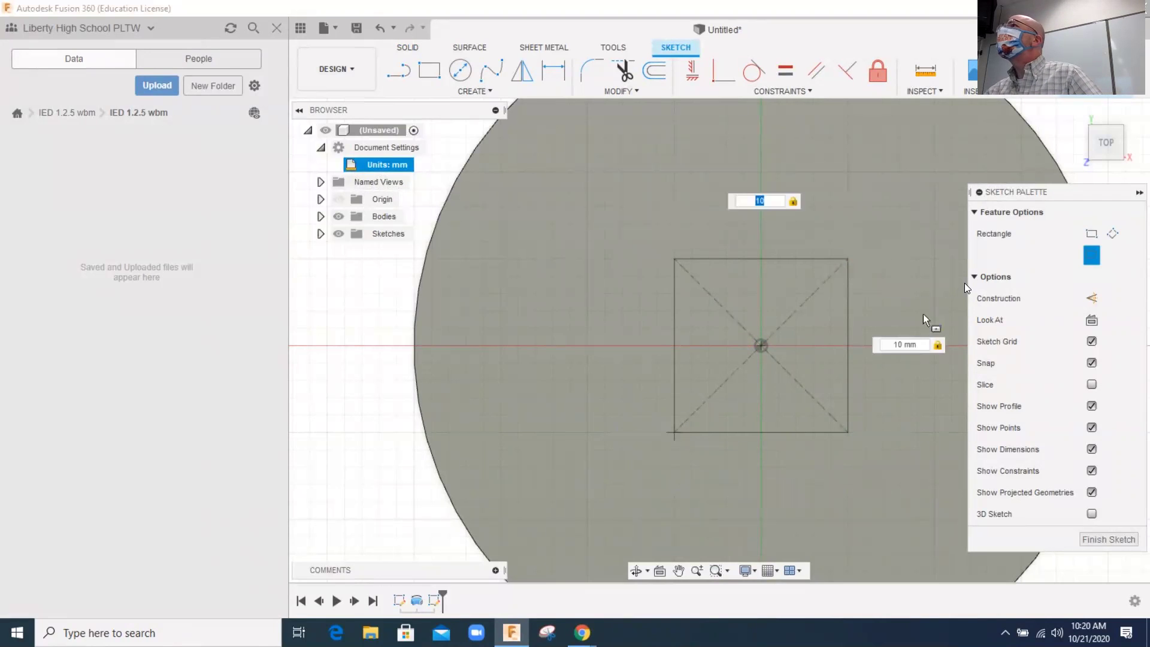
{"action": "left_click", "coordinate": [663, 497]}
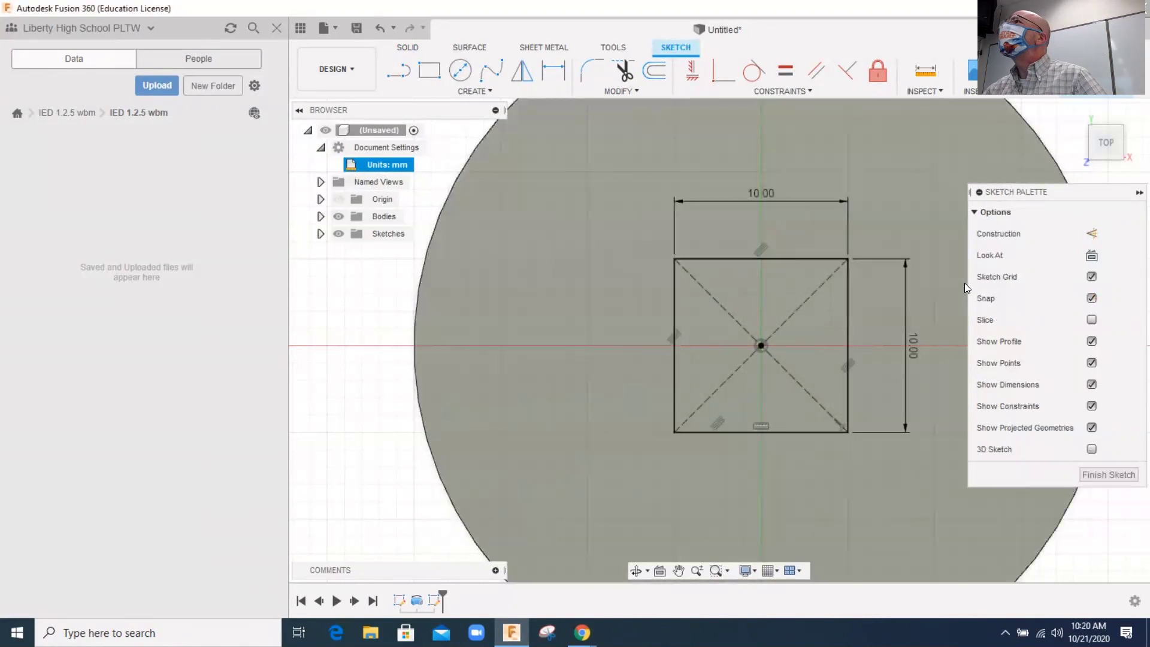
{"action": "left_click", "coordinate": [1100, 72]}
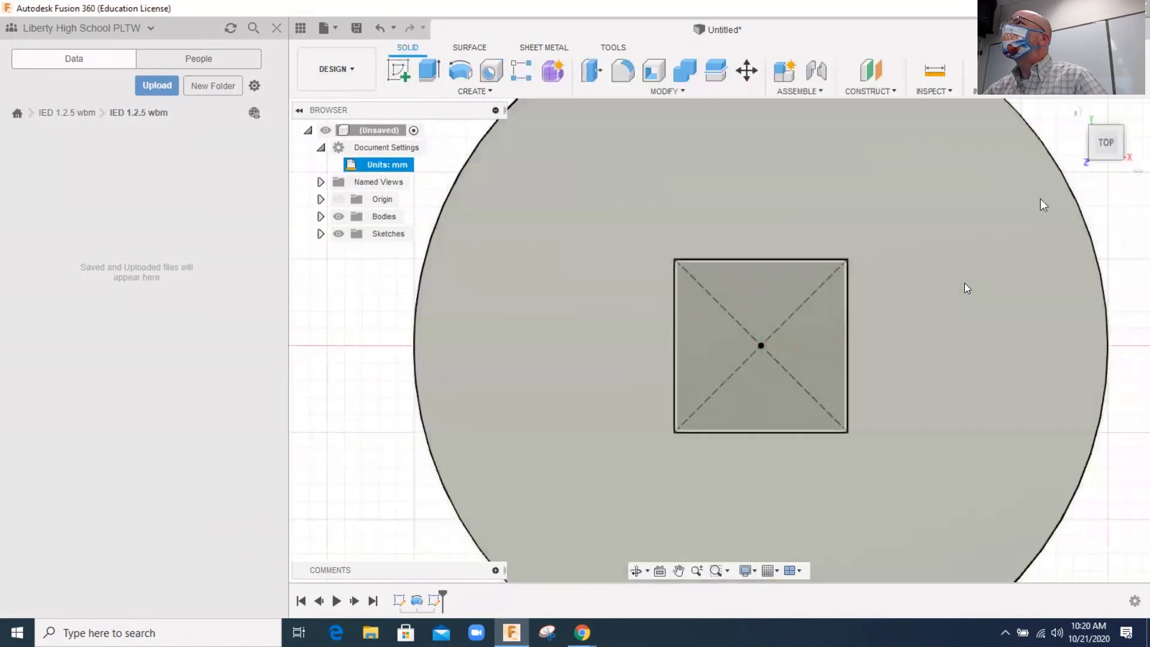
{"action": "left_click", "coordinate": [1076, 112]}
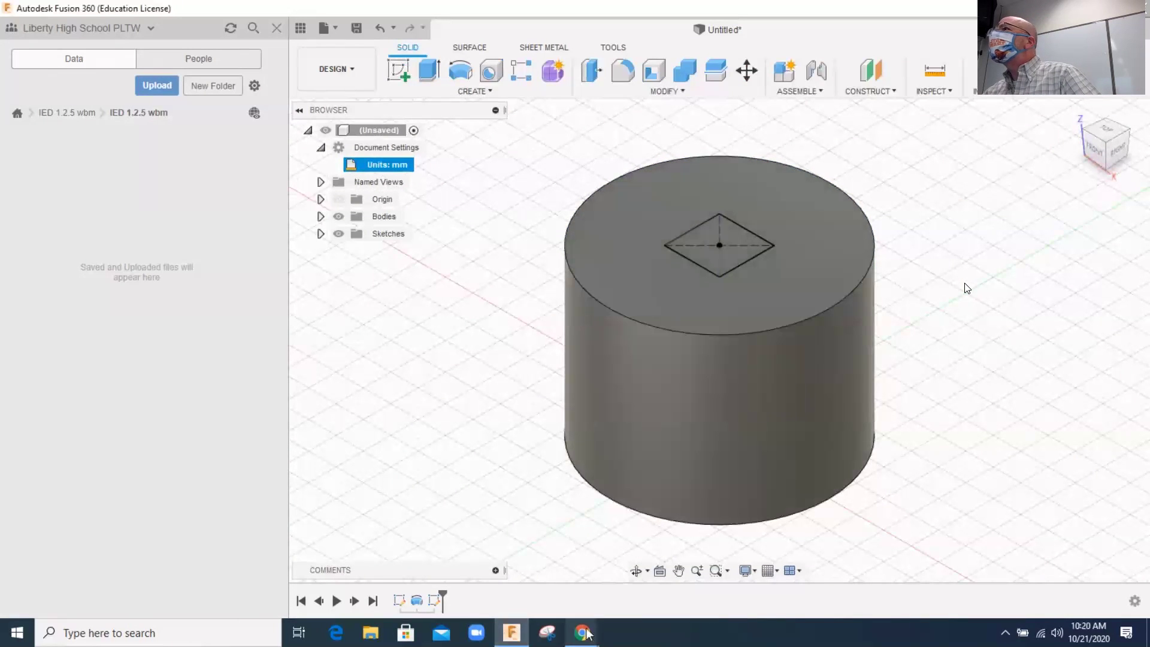
- Switch to Chrome to check the square post's height in the front view, and return to Fusion 360
{"action": "mouse_move", "coordinate": [575, 633]}
{"action": "left_click", "coordinate": [509, 572]}
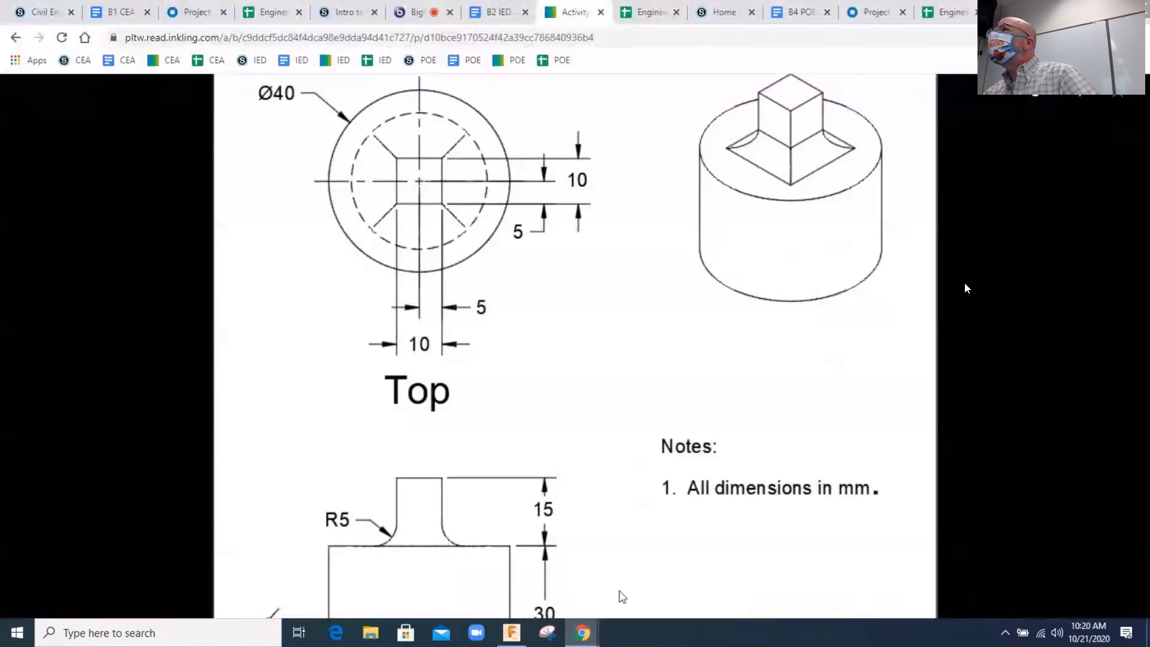
{"action": "mouse_move", "coordinate": [511, 632]}
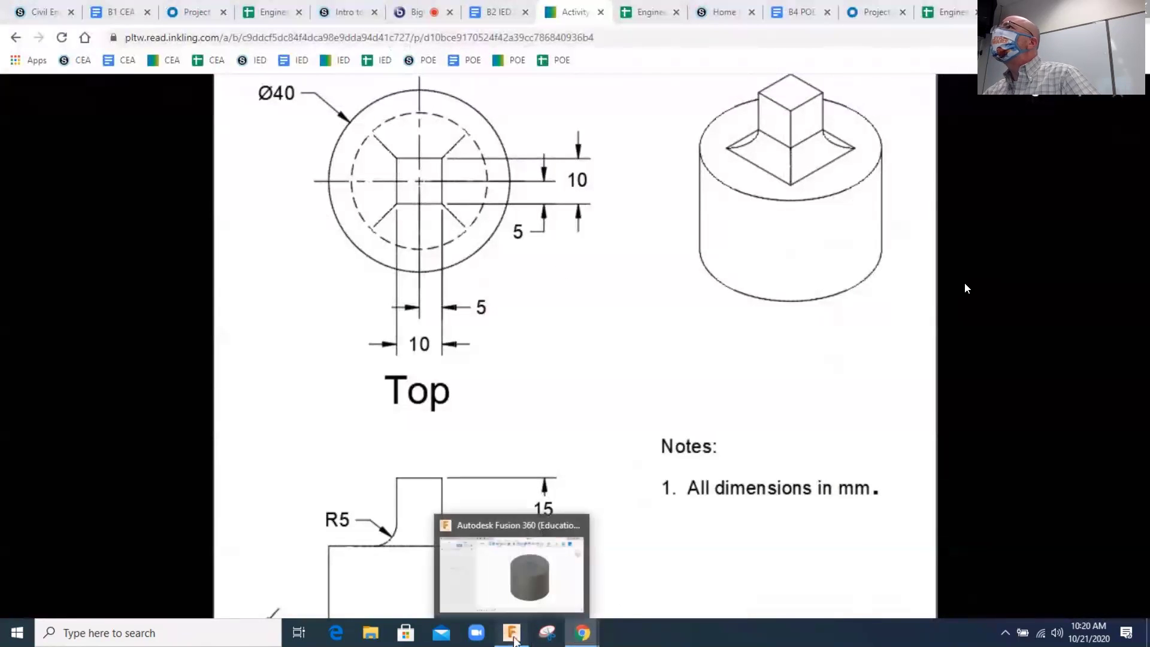
{"action": "left_click", "coordinate": [514, 566]}
- Extrude the square profile 15 mm upward from the cylinder's top face, joining it to the body
{"action": "left_click", "coordinate": [429, 70]}
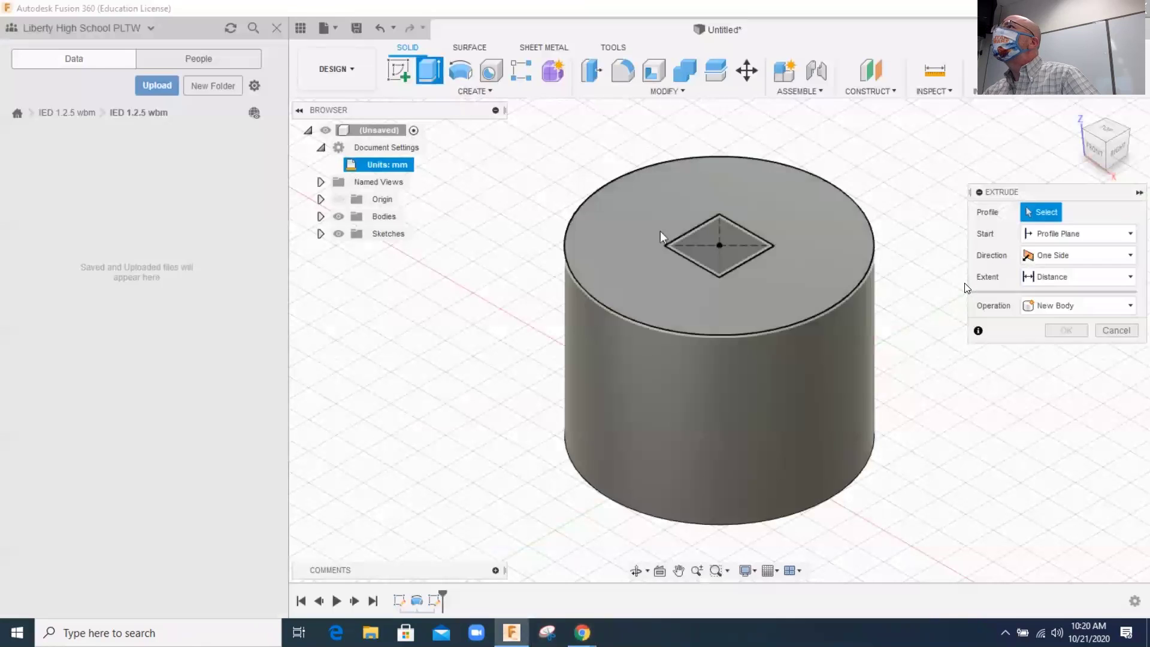
{"action": "left_click", "coordinate": [702, 237]}
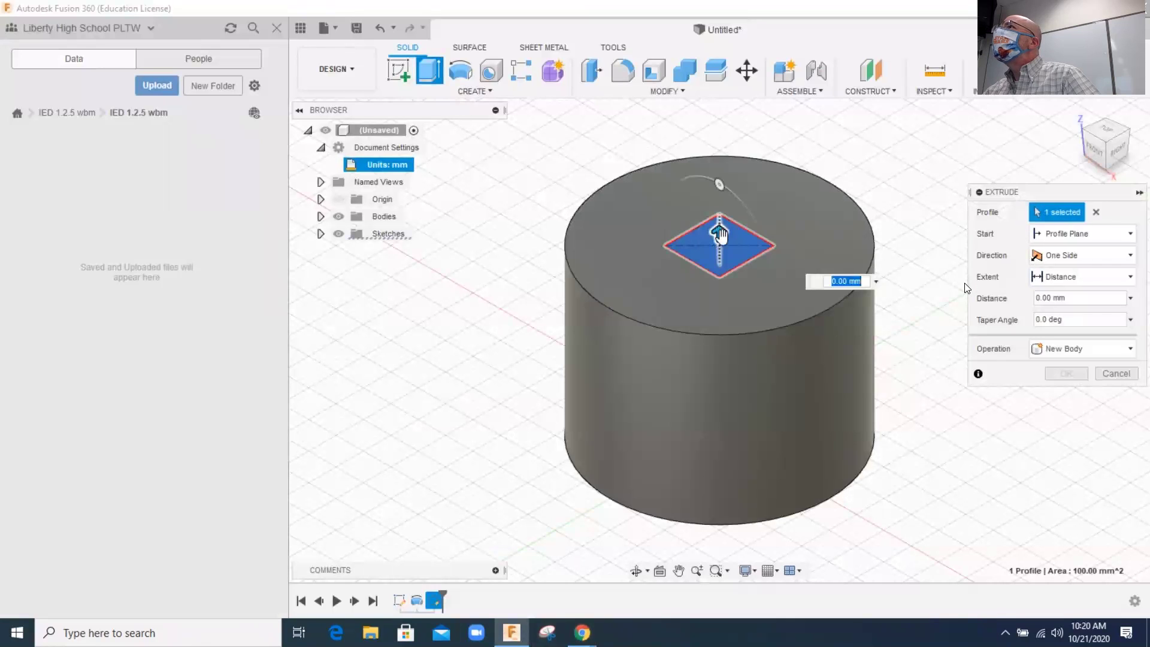
{"action": "left_click_drag", "start_coordinate": [718, 180], "coordinate": [716, 114]}
{"action": "left_click", "coordinate": [847, 161]}
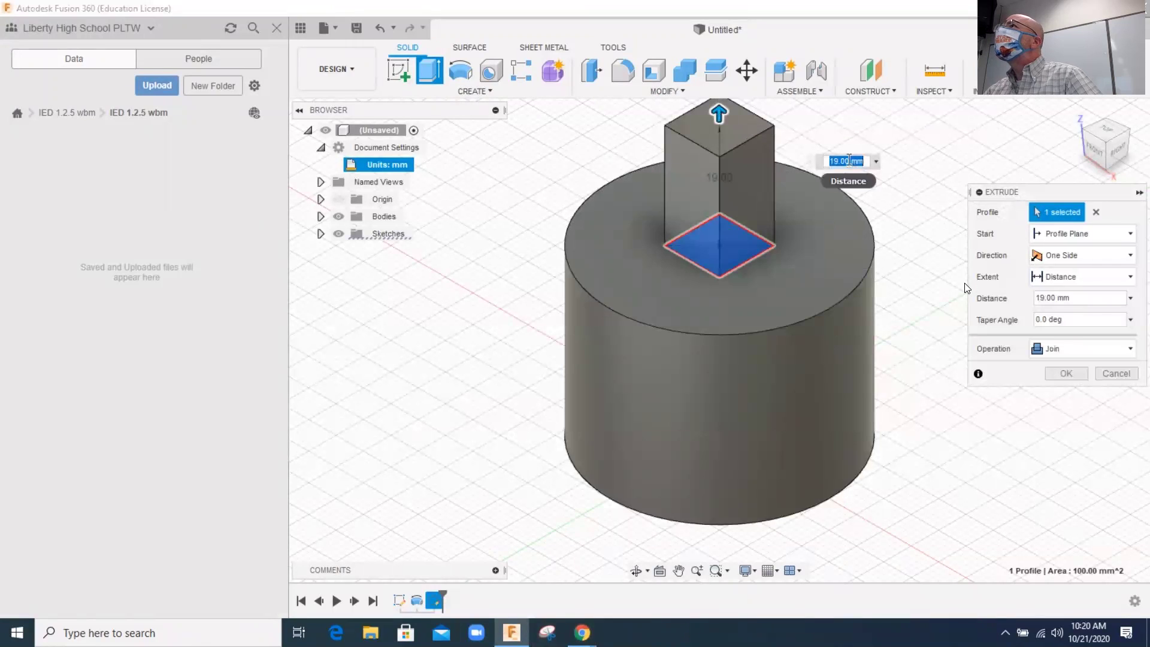
{"action": "type", "text": "15"}
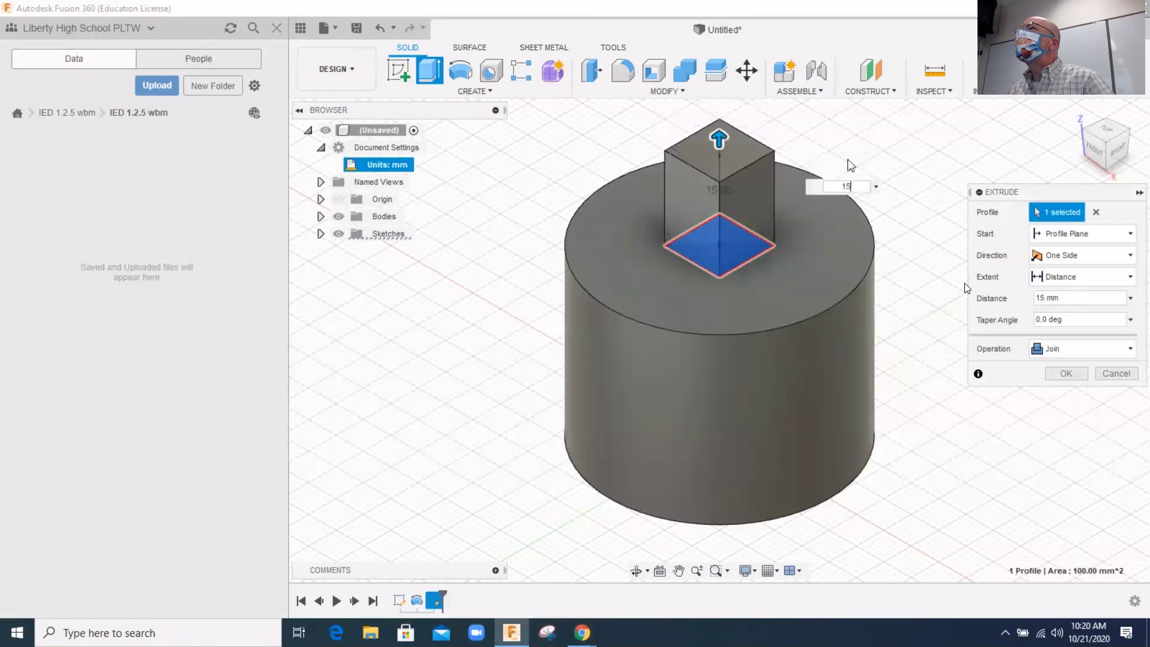
{"action": "key", "text": "Return"}
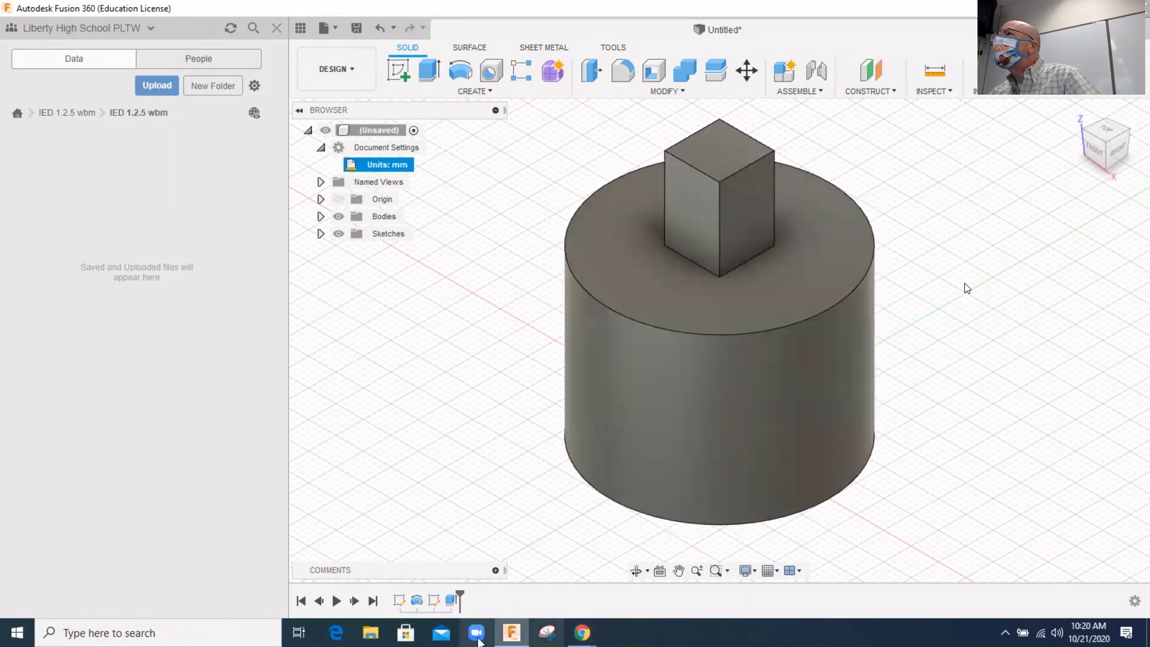
- Switch to Chrome to check the fillet radius at the post's base in the drawing, and return to Fusion 360
{"action": "mouse_move", "coordinate": [582, 633]}
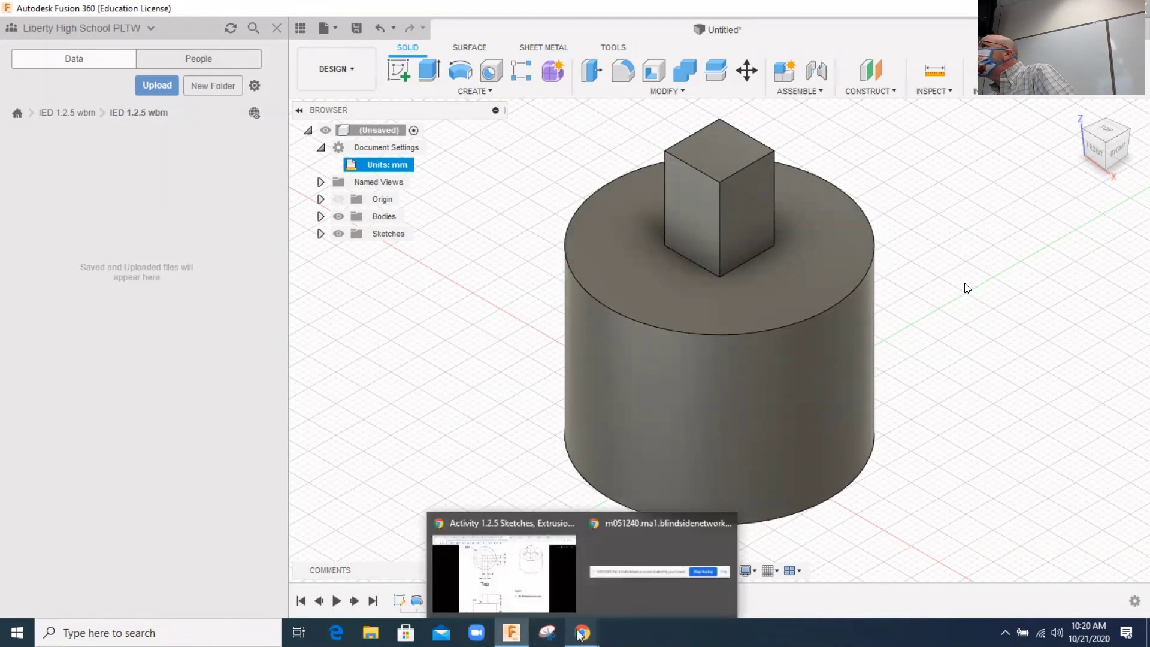
{"action": "left_click", "coordinate": [508, 566]}
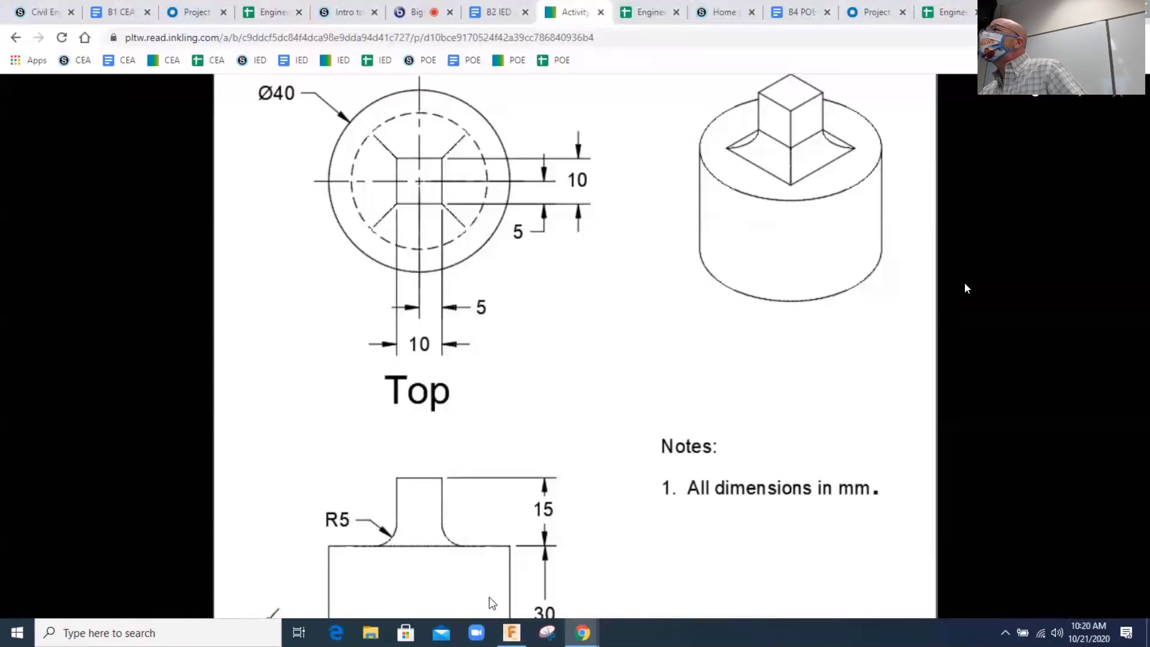
{"action": "left_click", "coordinate": [512, 633]}
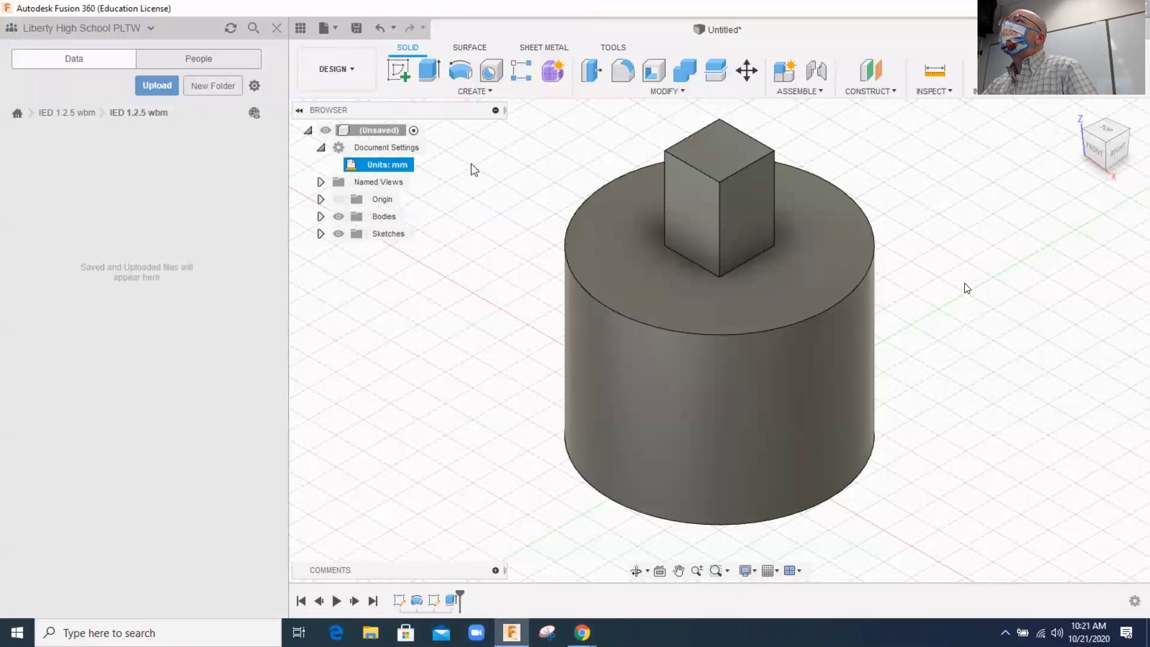
- Apply a 5 mm constant-radius fillet to the front edge where the square post meets the cylinder's top face
{"action": "left_click", "coordinate": [622, 70]}
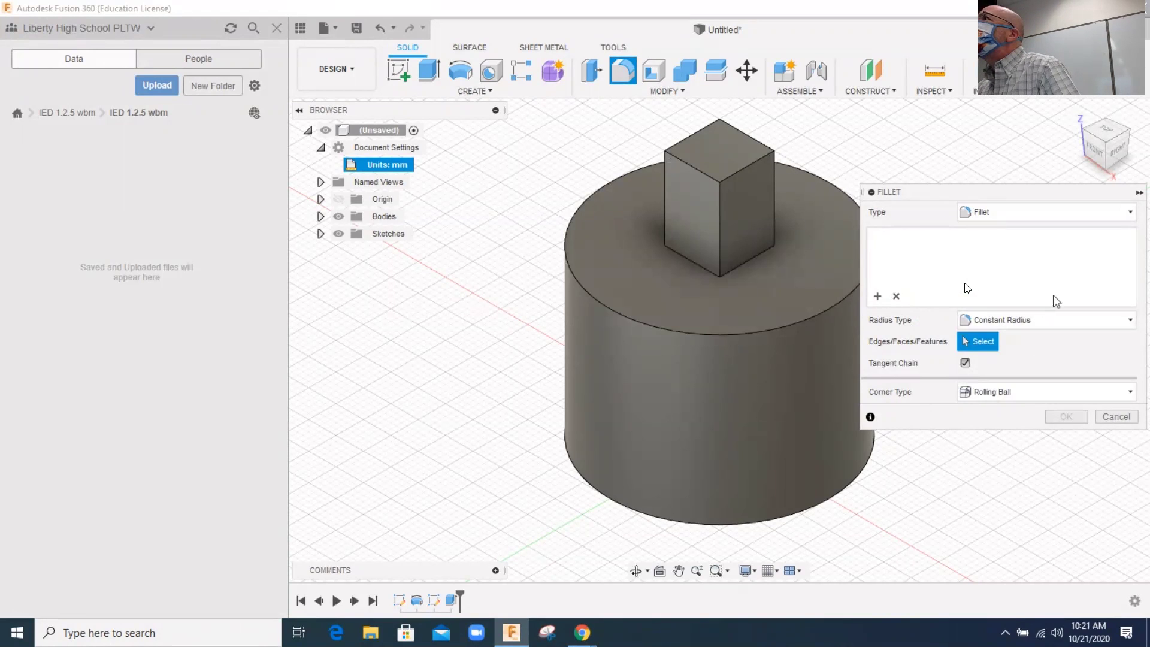
{"action": "left_click", "coordinate": [1048, 321]}
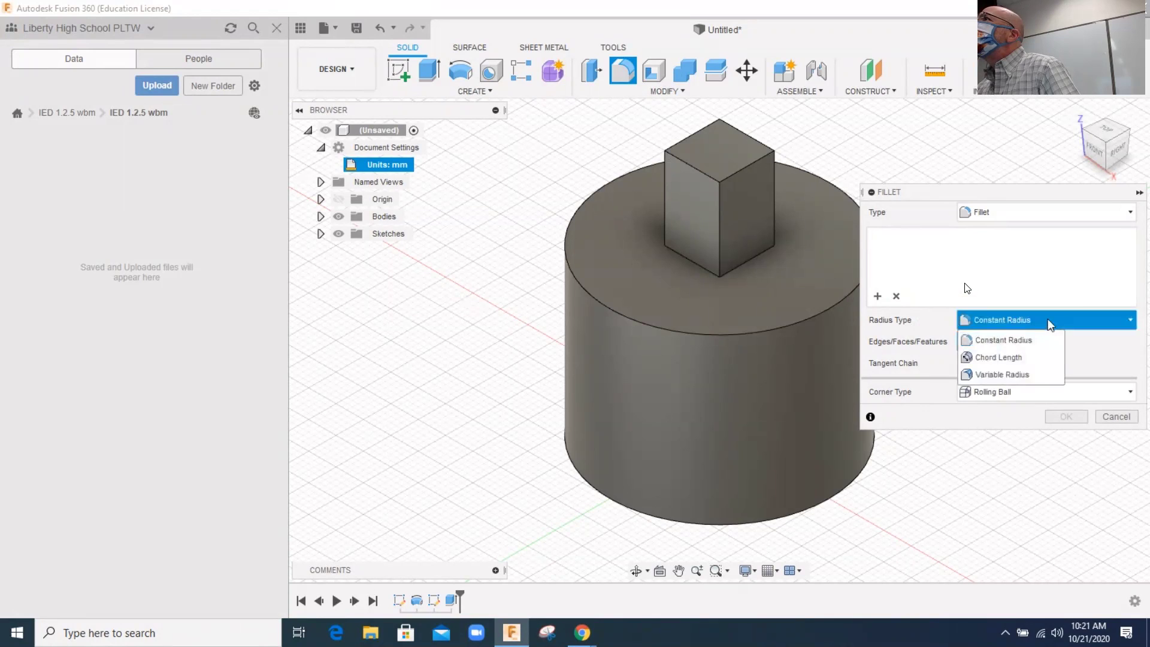
{"action": "left_click", "coordinate": [1048, 322]}
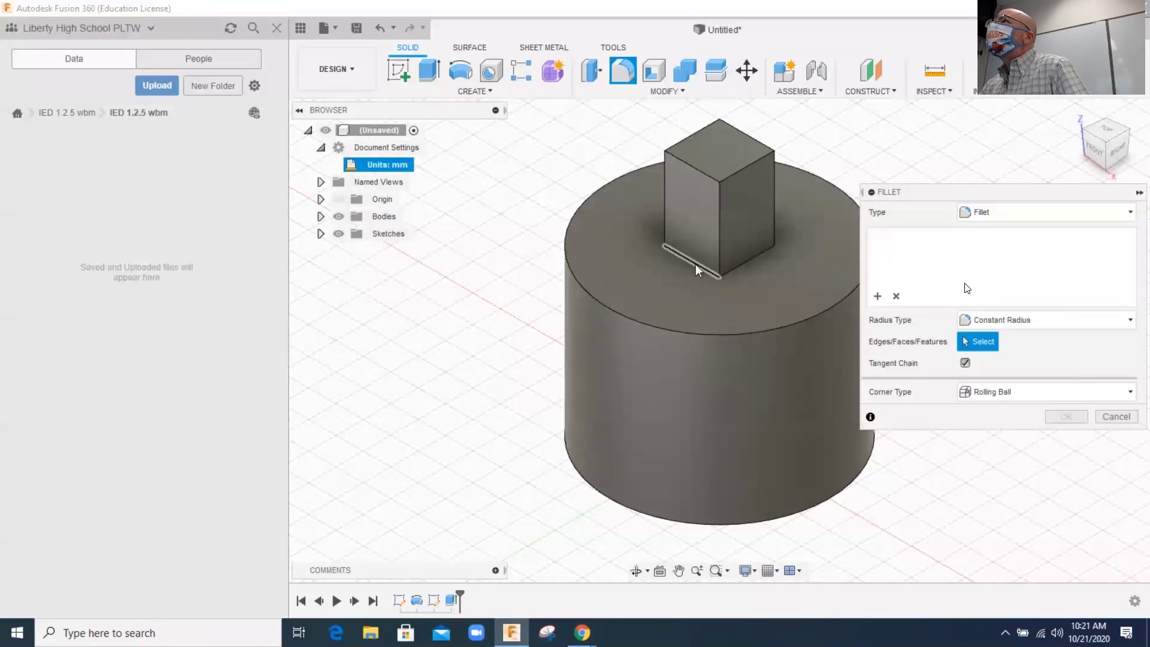
{"action": "left_click", "coordinate": [695, 264]}
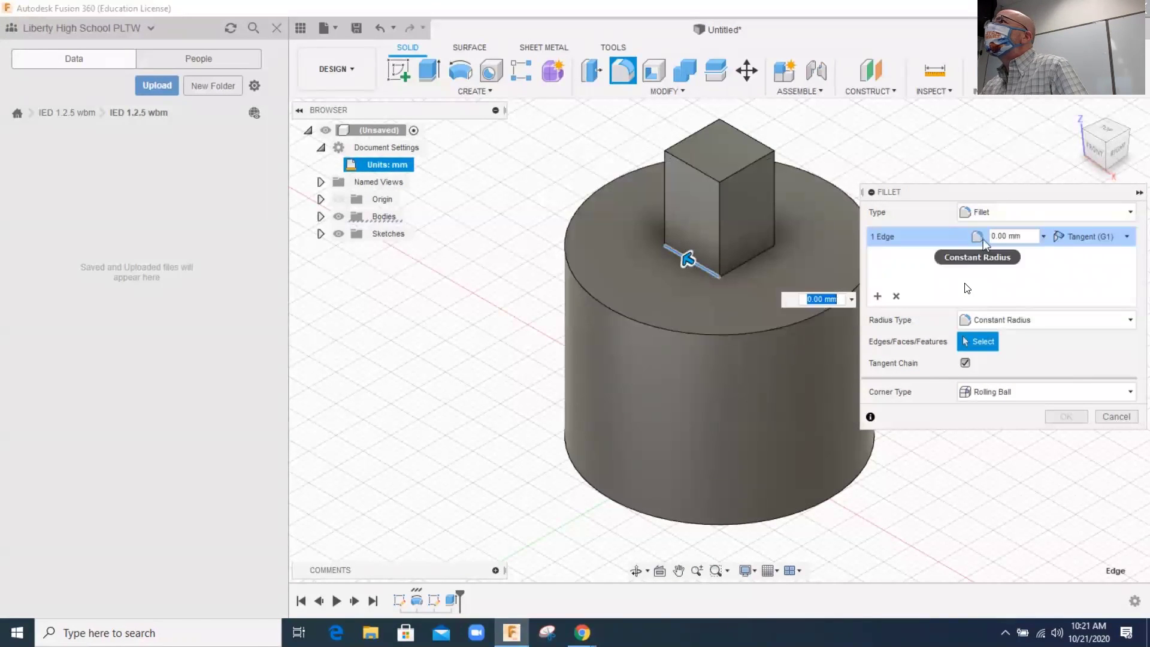
{"action": "triple_click", "coordinate": [1008, 236]}
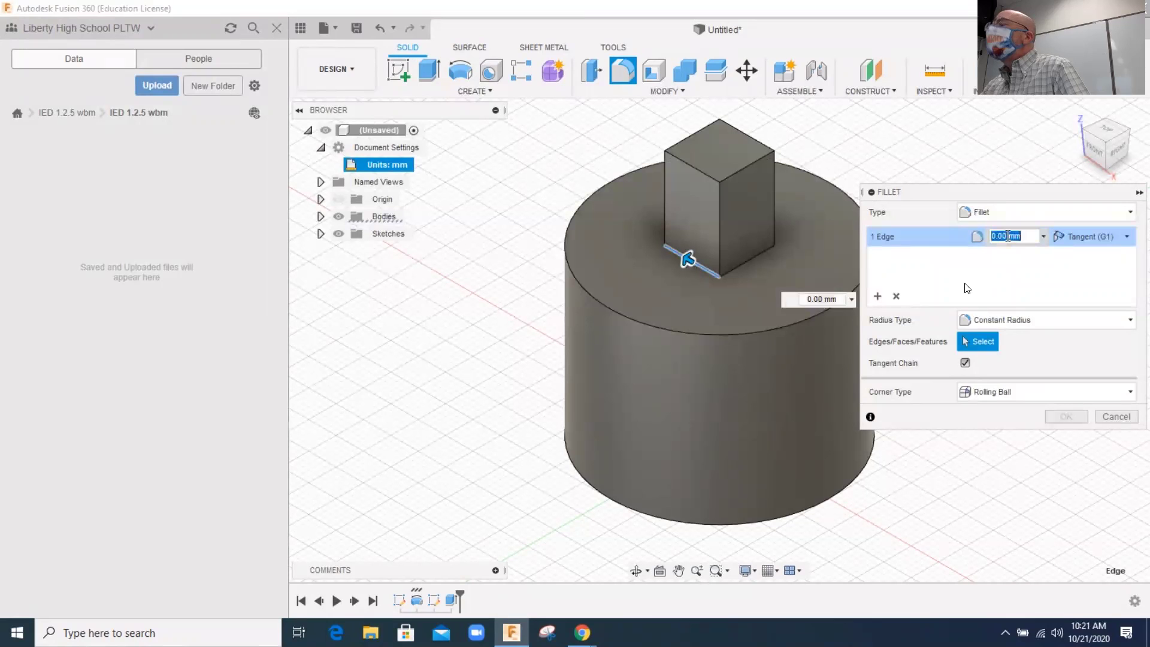
{"action": "type", "text": "5"}
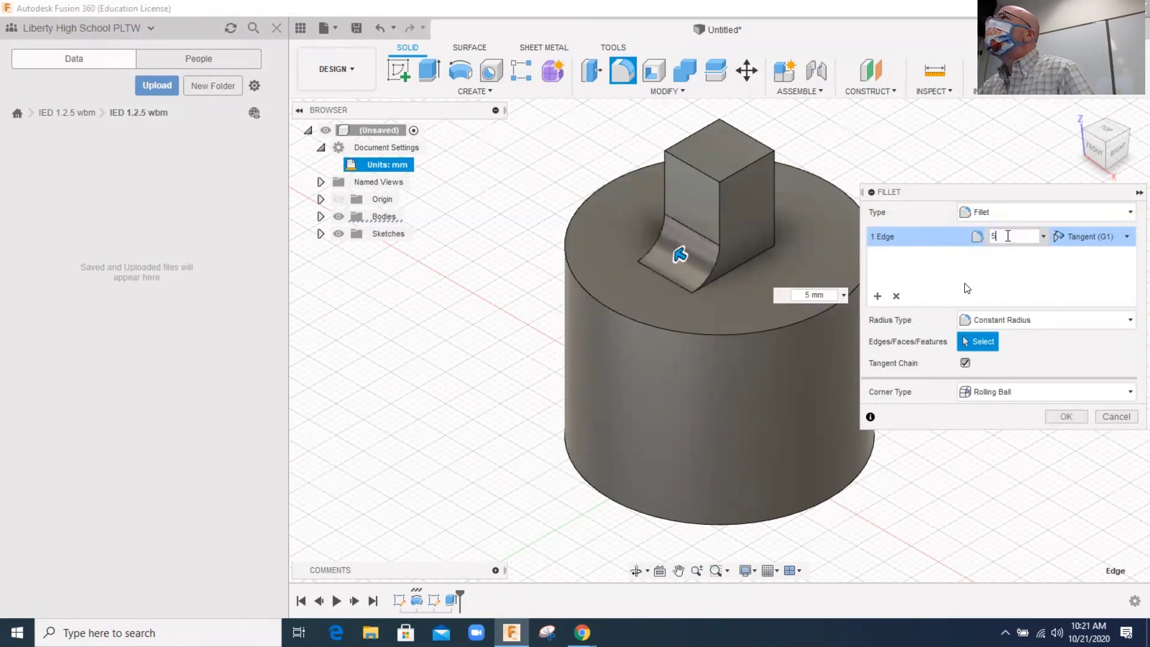